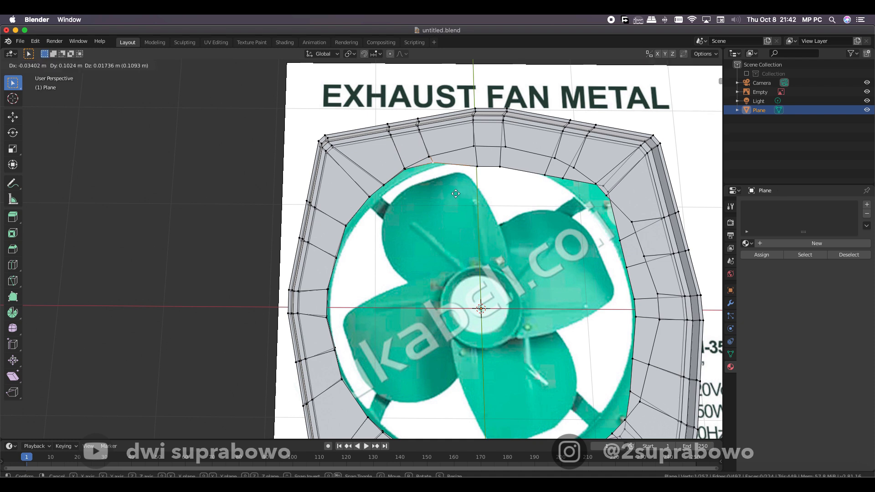
Step: Move the inner-rim vertices along the frame's top side onto the fan opening's outline, aligning the centre pair in top view
{"action": "left_click", "coordinate": [454, 191]}
{"action": "left_click_drag", "start_coordinate": [419, 149], "coordinate": [444, 175]}
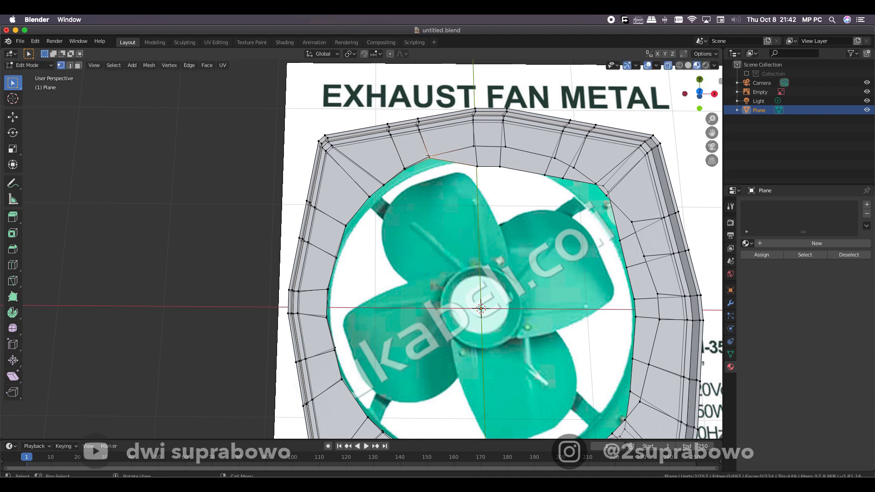
{"action": "middle_click_drag", "start_coordinate": [437, 165], "coordinate": [388, 242]}
{"action": "key", "text": "grave"}
{"action": "left_click", "coordinate": [521, 129]}
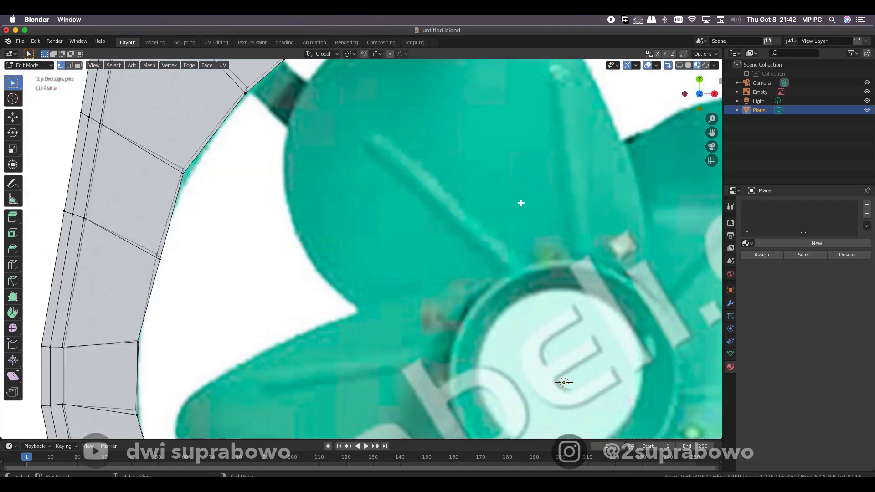
{"action": "key", "text": "g"}
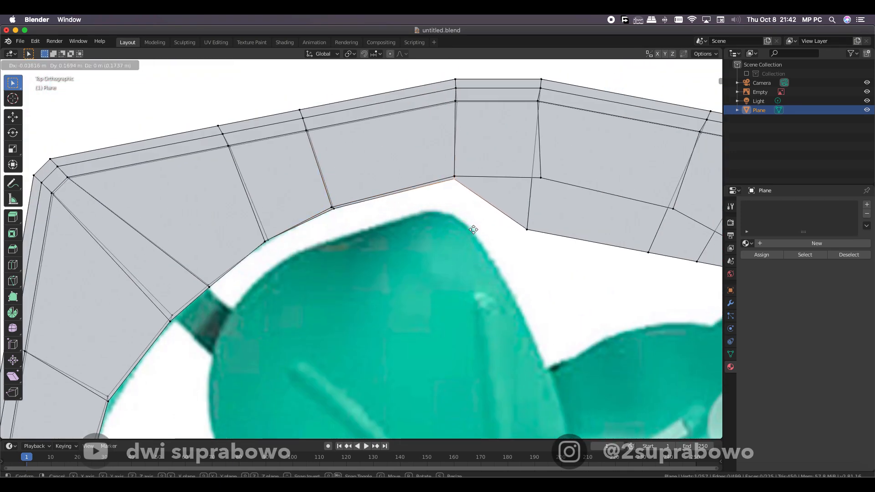
{"action": "left_click", "coordinate": [463, 190]}
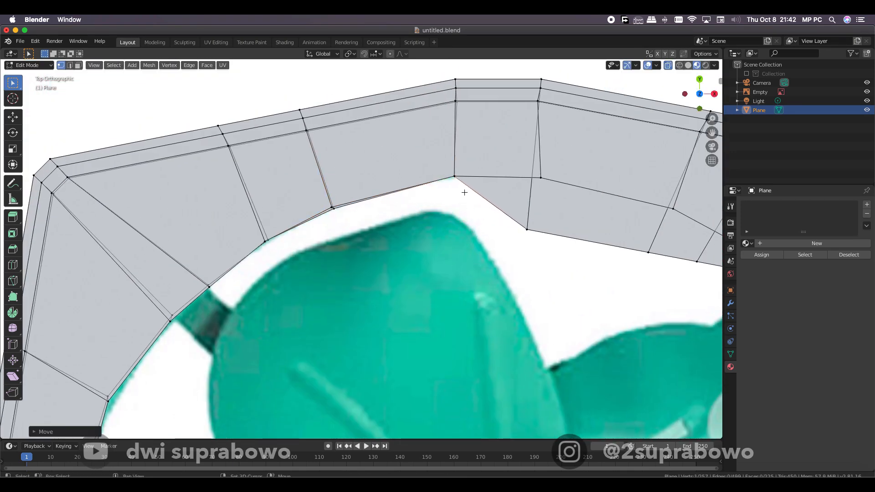
{"action": "left_click", "coordinate": [528, 231]}
{"action": "key", "text": "g"}
{"action": "left_click", "coordinate": [547, 195]}
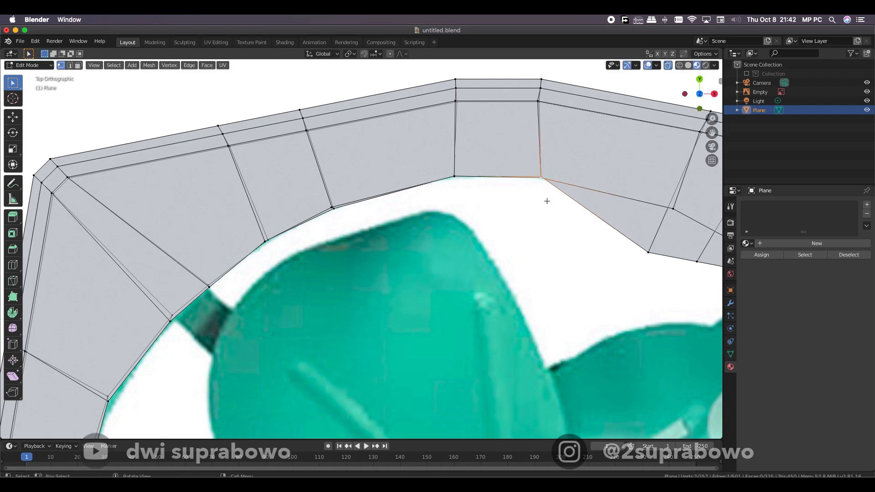
Step: Merge the overlapping inner-rim vertices just left of the frame's top centre
{"action": "left_click", "coordinate": [332, 203]}
{"action": "key", "text": "g"}
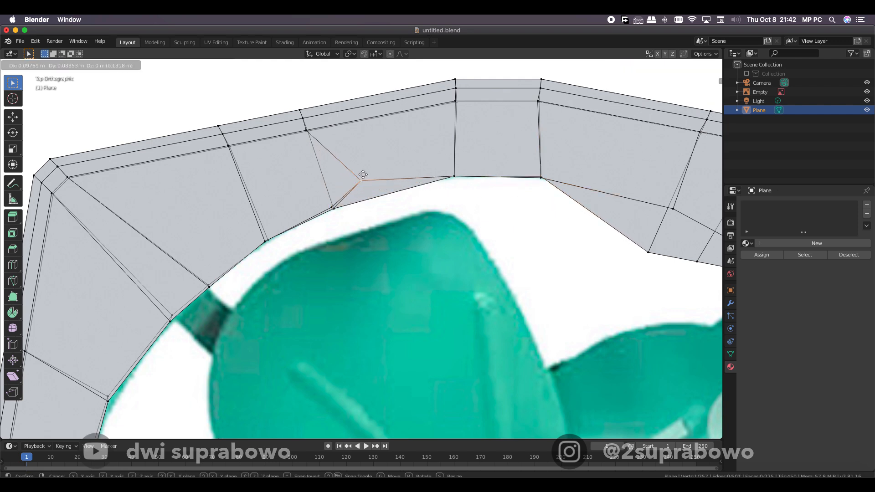
{"action": "key", "text": "Escape"}
{"action": "key", "text": "g"}
{"action": "key", "text": "Escape"}
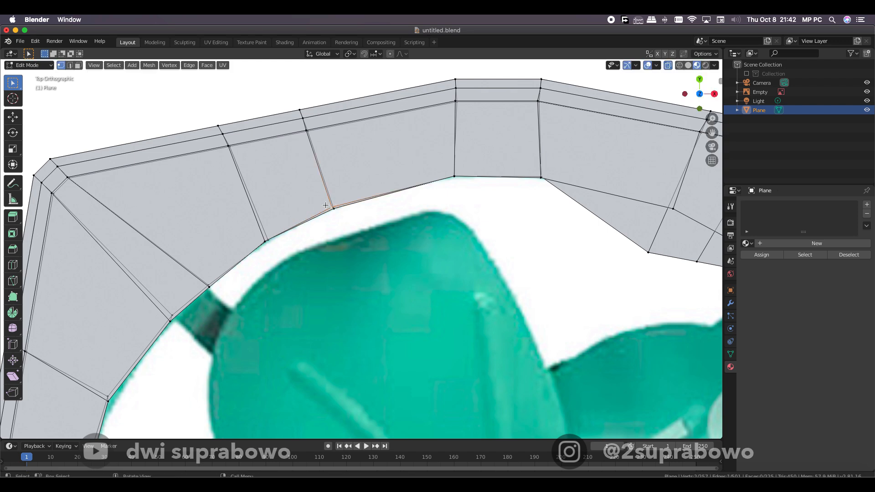
{"action": "key", "text": "m"}
{"action": "left_click", "coordinate": [326, 206]}
Step: Move the two inner-rim vertices right of the frame's top centre onto the reference opening's outline in top view
{"action": "middle_click_drag", "start_coordinate": [326, 206], "coordinate": [349, 169]}
{"action": "left_click", "coordinate": [446, 252]}
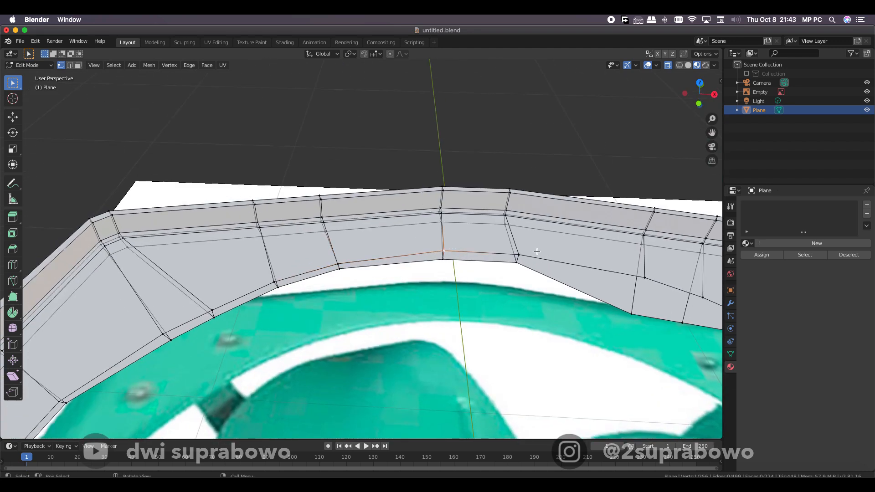
{"action": "middle_click_drag", "start_coordinate": [546, 255], "coordinate": [424, 303]}
{"action": "key", "text": "grave"}
{"action": "left_click", "coordinate": [424, 249]}
{"action": "key", "text": "g"}
{"action": "left_click", "coordinate": [469, 241]}
{"action": "left_click", "coordinate": [495, 295]}
{"action": "key", "text": "g"}
{"action": "left_click", "coordinate": [519, 275]}
Step: Move the inner-rim vertices around the frame's upper-right corner onto the reference opening's outline
{"action": "middle_click_drag", "start_coordinate": [519, 275], "coordinate": [416, 281], "text": "shift"}
{"action": "key", "text": "g"}
{"action": "left_click", "coordinate": [477, 309]}
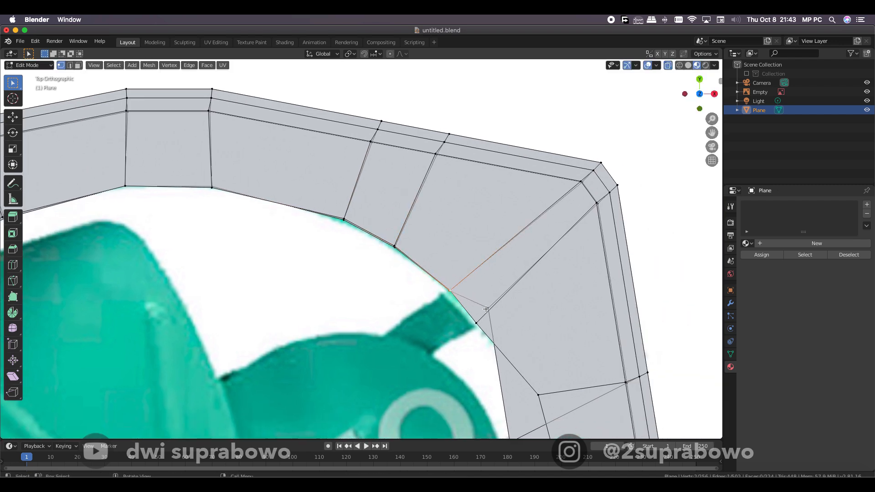
{"action": "left_click", "coordinate": [476, 323]}
{"action": "middle_click_drag", "start_coordinate": [469, 317], "coordinate": [386, 188], "text": "shift"}
{"action": "left_click", "coordinate": [460, 289]}
{"action": "key", "text": "g"}
{"action": "left_click", "coordinate": [454, 293]}
Step: Move the stray inner-rim vertex on the upper part of the frame's right side onto its matching rim vertex
{"action": "middle_click_drag", "start_coordinate": [454, 293], "coordinate": [361, 178], "text": "shift"}
{"action": "left_click", "coordinate": [345, 271]}
{"action": "key", "text": "g"}
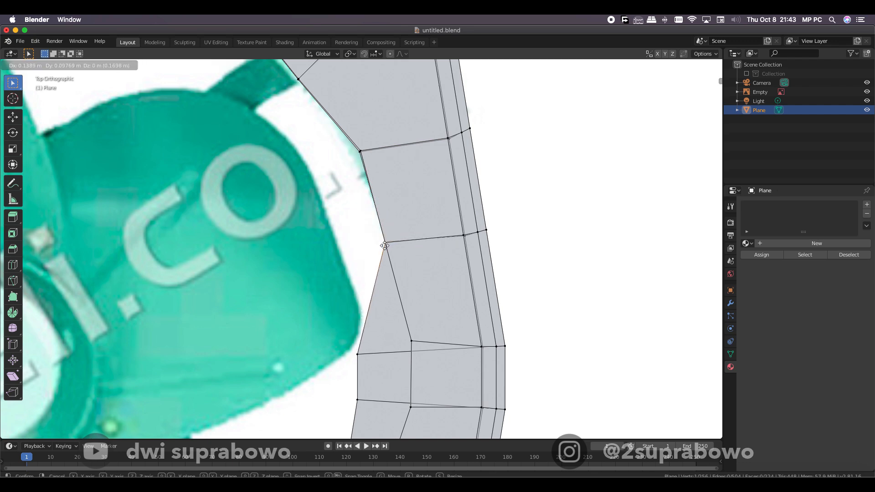
{"action": "left_click", "coordinate": [385, 245]}
Step: Move the two inner-rim vertices at the middle of the frame's right side outward onto their matching rim vertices
{"action": "middle_click_drag", "start_coordinate": [383, 285], "coordinate": [352, 197], "text": "shift"}
{"action": "left_click", "coordinate": [326, 266]}
{"action": "key", "text": "g"}
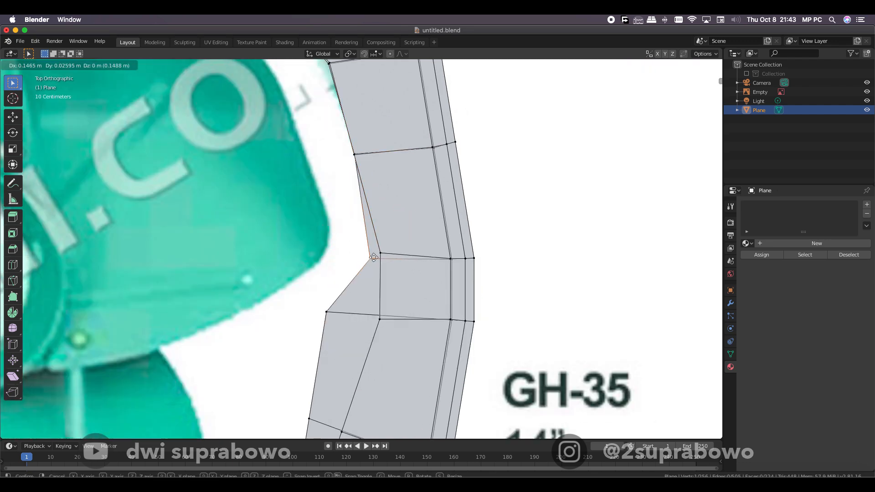
{"action": "left_click", "coordinate": [382, 255]}
{"action": "key", "text": "g"}
{"action": "key", "text": "Escape"}
{"action": "left_click", "coordinate": [326, 312]}
{"action": "key", "text": "g"}
{"action": "left_click", "coordinate": [378, 319]}
Step: Move the two inner-rim vertices on the lower part of the frame's right side onto their matching rim vertices
{"action": "middle_click_drag", "start_coordinate": [383, 319], "coordinate": [387, 169], "text": "shift"}
{"action": "left_click", "coordinate": [318, 268]}
{"action": "key", "text": "g"}
{"action": "left_click", "coordinate": [352, 283]}
{"action": "middle_click_drag", "start_coordinate": [351, 285], "coordinate": [351, 169], "text": "shift"}
{"action": "left_click", "coordinate": [303, 233]}
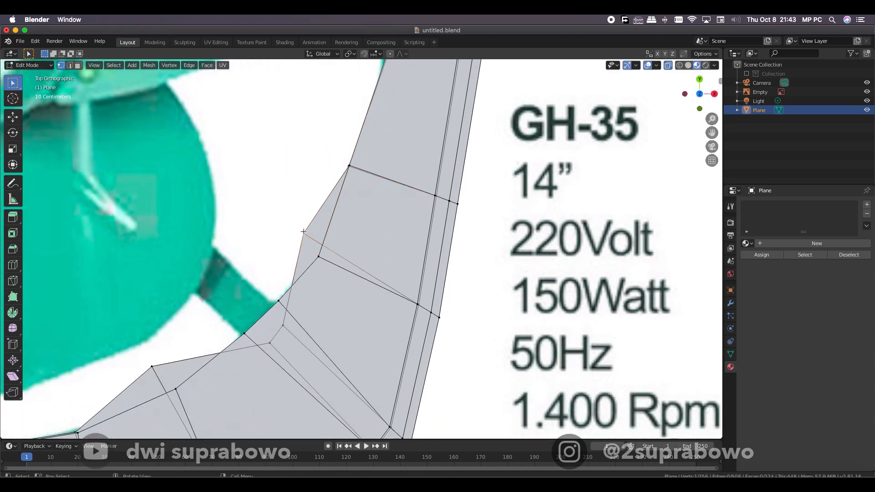
{"action": "key", "text": "g"}
{"action": "left_click", "coordinate": [320, 258]}
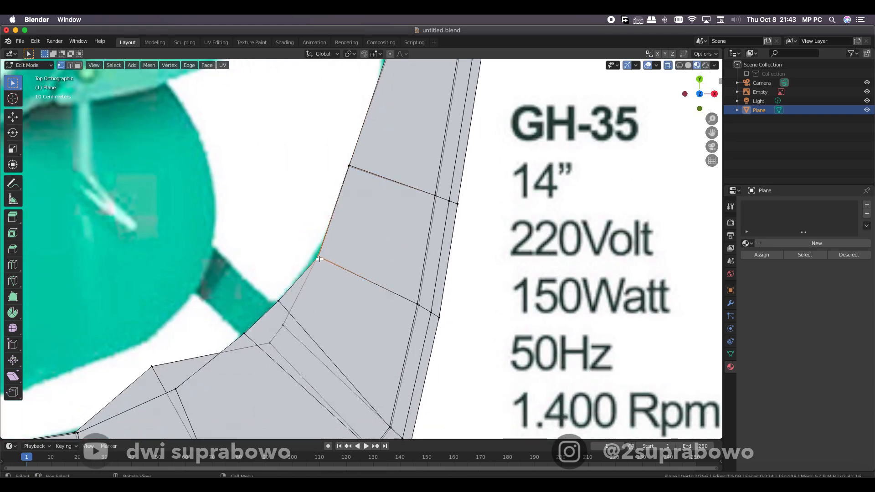
Step: Move the two inner-rim vertices at the frame's lower-right corner onto the matching vertices beside the fan's support arm
{"action": "middle_click_drag", "start_coordinate": [320, 258], "coordinate": [353, 204], "text": "shift"}
{"action": "key", "text": "g"}
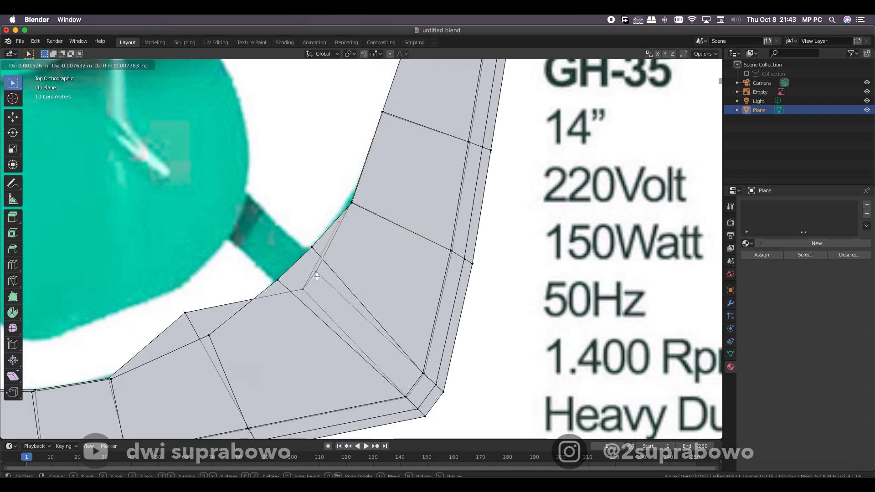
{"action": "left_click", "coordinate": [315, 279]}
{"action": "key", "text": "g"}
{"action": "left_click", "coordinate": [312, 251]}
{"action": "left_click", "coordinate": [314, 251], "text": "shift"}
{"action": "middle_click_drag", "start_coordinate": [331, 261], "coordinate": [379, 217], "text": "shift"}
{"action": "key", "text": "g"}
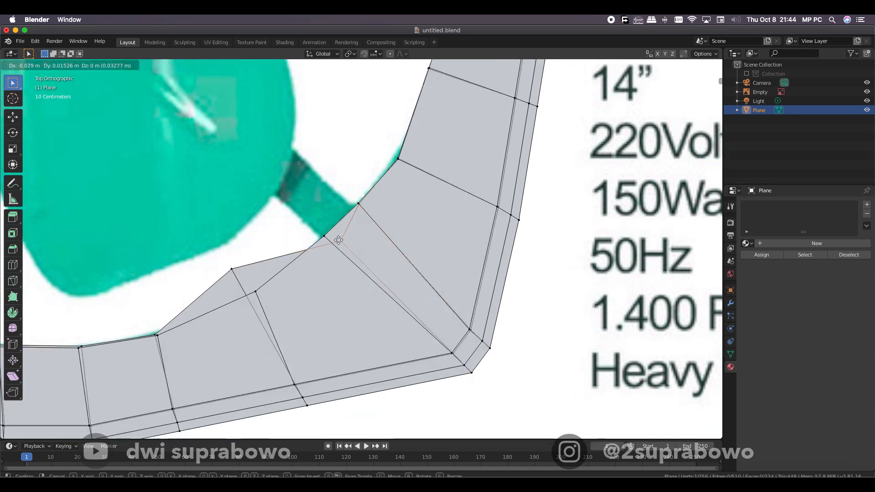
{"action": "left_click", "coordinate": [322, 236]}
Step: Move the last stray inner-rim vertex on the frame's bottom side onto its matching rim vertex
{"action": "middle_click_drag", "start_coordinate": [325, 239], "coordinate": [389, 176], "text": "shift"}
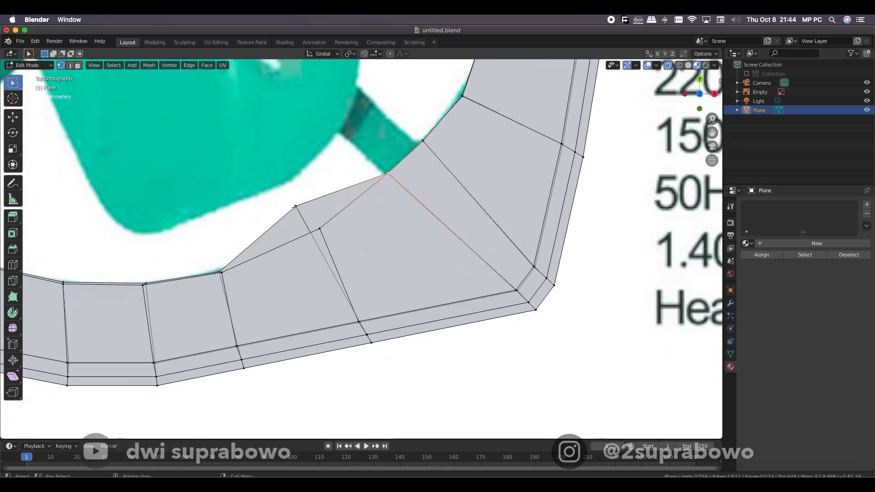
{"action": "left_click", "coordinate": [296, 205]}
{"action": "key", "text": "g"}
{"action": "left_click", "coordinate": [322, 231]}
Step: Select the inner-rim vertices all around the opening with Circle Select
{"action": "middle_click_drag", "start_coordinate": [322, 231], "coordinate": [360, 293]}
{"action": "left_click_drag", "start_coordinate": [351, 289], "coordinate": [287, 273]}
{"action": "left_click_drag", "start_coordinate": [161, 295], "coordinate": [64, 363]}
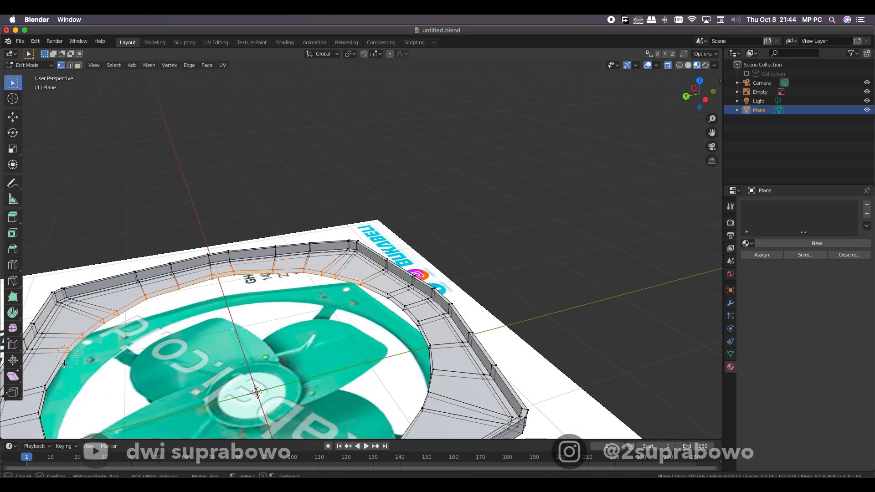
{"action": "mouse_move", "coordinate": [403, 319]}
{"action": "left_mouse_down"}
{"action": "mouse_move", "coordinate": [420, 347]}
{"action": "mouse_move", "coordinate": [431, 403]}
{"action": "left_mouse_up"}
{"action": "key", "text": "Escape"}
{"action": "mouse_move", "coordinate": [431, 403]}
{"action": "middle_mouse_down"}
{"action": "mouse_move", "coordinate": [370, 351]}
{"action": "mouse_move", "coordinate": [367, 283]}
{"action": "middle_mouse_up"}
{"action": "key", "text": "c"}
{"action": "mouse_move", "coordinate": [391, 285]}
{"action": "left_mouse_down"}
{"action": "mouse_move", "coordinate": [424, 294]}
{"action": "mouse_move", "coordinate": [445, 314]}
{"action": "left_mouse_up"}
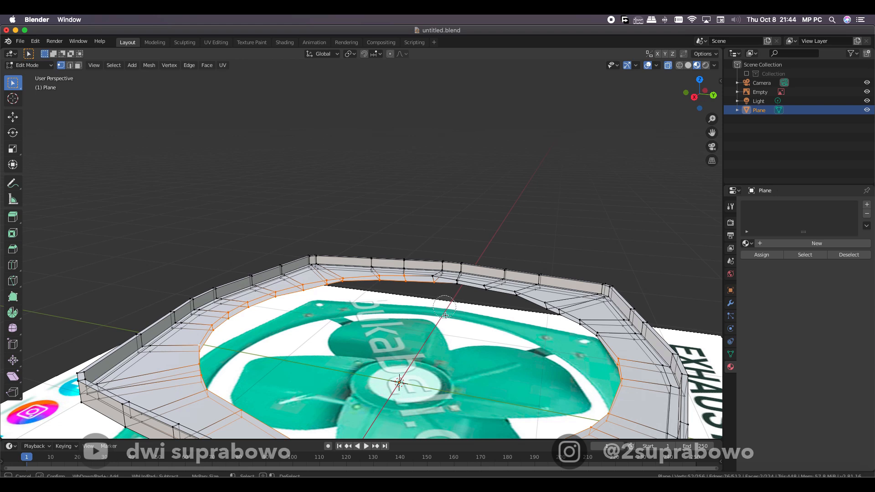
{"action": "middle_click_drag", "start_coordinate": [432, 344], "coordinate": [452, 288]}
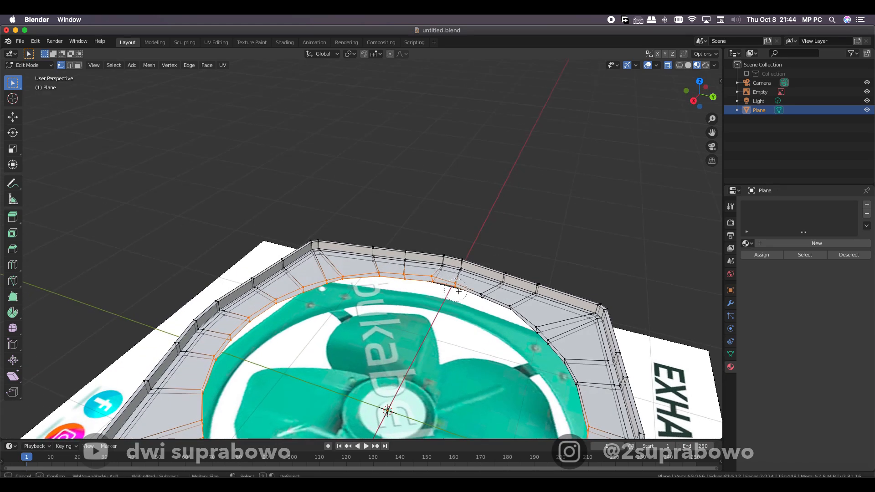
{"action": "key", "text": "Escape"}
{"action": "mouse_move", "coordinate": [579, 392]}
{"action": "middle_mouse_down"}
{"action": "mouse_move", "coordinate": [456, 346]}
{"action": "mouse_move", "coordinate": [410, 303]}
{"action": "mouse_move", "coordinate": [376, 289]}
{"action": "middle_mouse_up"}
Step: Turn off X-ray and move the inner-rim vertex beside the red X axis about 0.03 m along Y
{"action": "key", "text": "Tab"}
{"action": "key", "text": "Tab"}
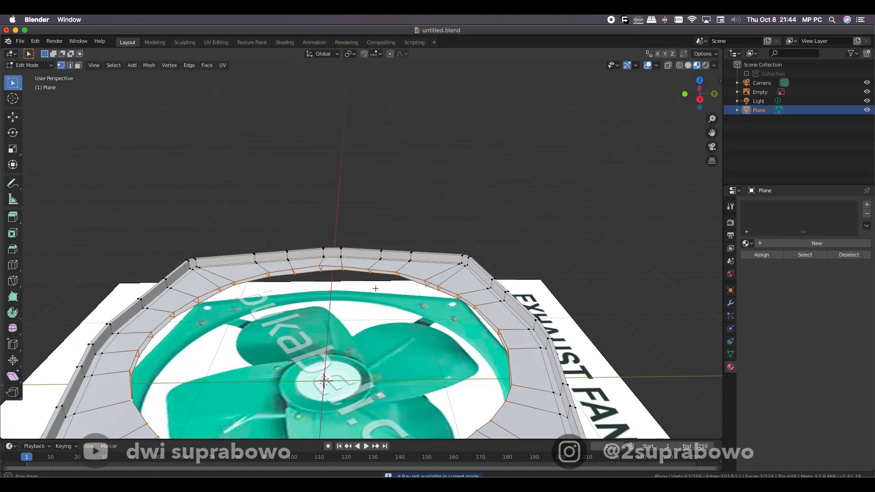
{"action": "scroll", "coordinate": [376, 288], "scroll_direction": "up", "scroll_amount": 3}
{"action": "left_click", "coordinate": [292, 273]}
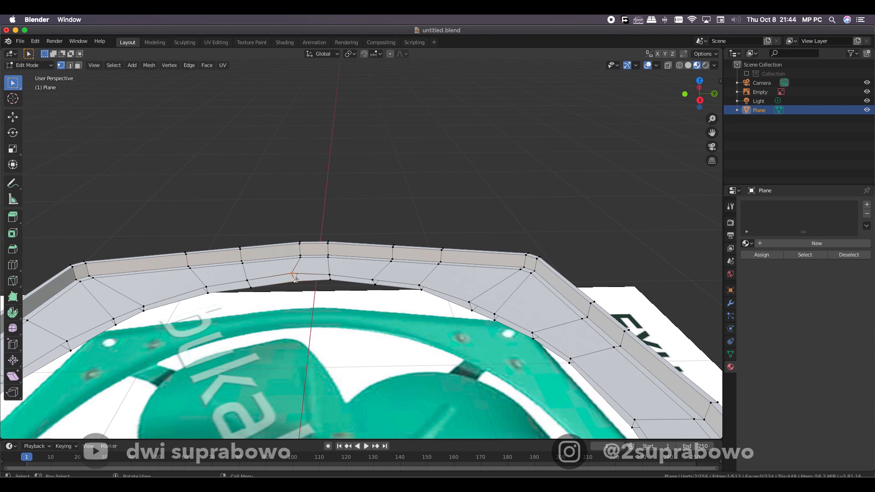
{"action": "key", "text": "g"}
{"action": "key", "text": "x"}
{"action": "key", "text": "y"}
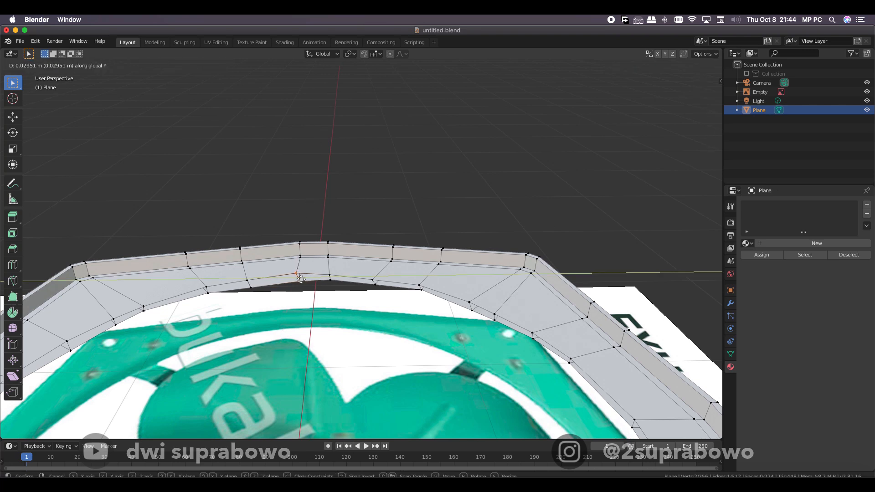
{"action": "left_click", "coordinate": [301, 279]}
Step: Fill a face between the four upper and lower inner-rim vertices beside the red X axis
{"action": "middle_click_drag", "start_coordinate": [301, 279], "coordinate": [223, 314]}
{"action": "left_click", "coordinate": [295, 296]}
{"action": "scroll", "coordinate": [295, 296], "scroll_direction": "down", "scroll_amount": 3}
{"action": "key", "text": "1"}
{"action": "key", "text": "c"}
{"action": "left_click", "coordinate": [243, 317]}
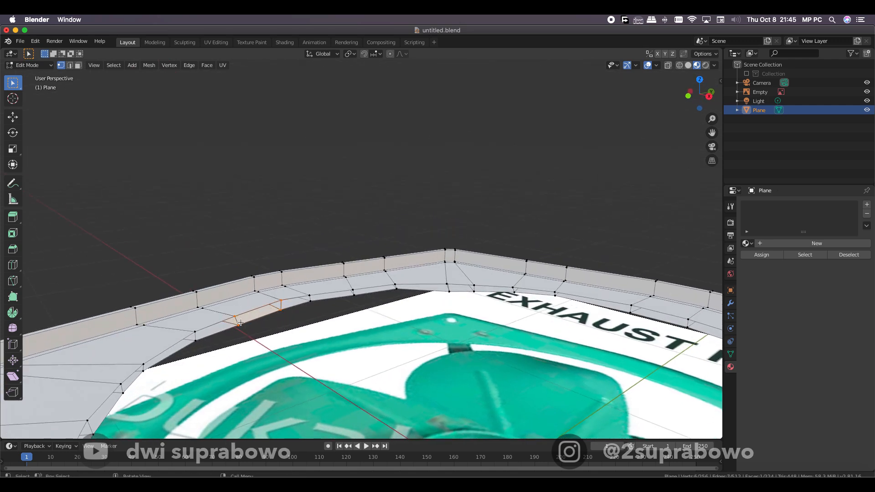
{"action": "right_click", "coordinate": [283, 308]}
{"action": "key", "text": "f"}
Step: Fill the adjoining inner-wall gaps with faces, working from the first filled face toward the frame's nearest corner
{"action": "middle_click_drag", "start_coordinate": [237, 331], "coordinate": [185, 317]}
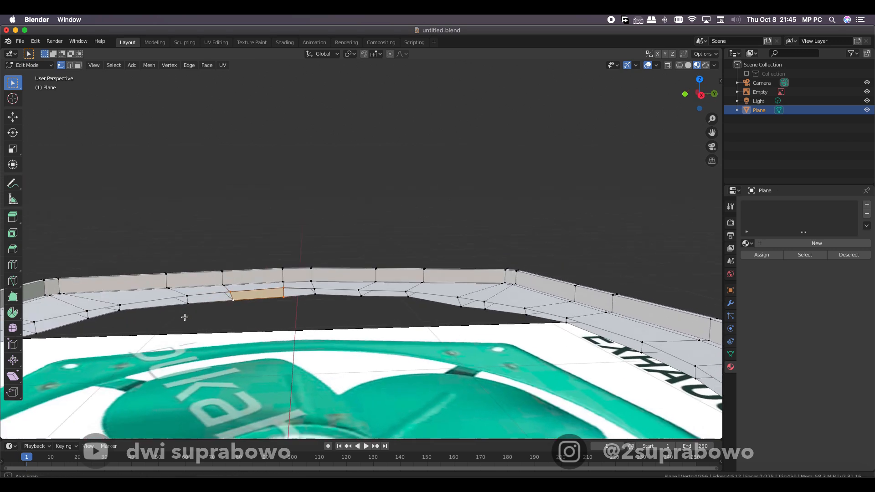
{"action": "key", "text": "c"}
{"action": "right_click", "coordinate": [211, 312]}
{"action": "key", "text": "c"}
{"action": "right_click", "coordinate": [207, 316]}
{"action": "key", "text": "f"}
{"action": "middle_click_drag", "start_coordinate": [205, 314], "coordinate": [242, 308]}
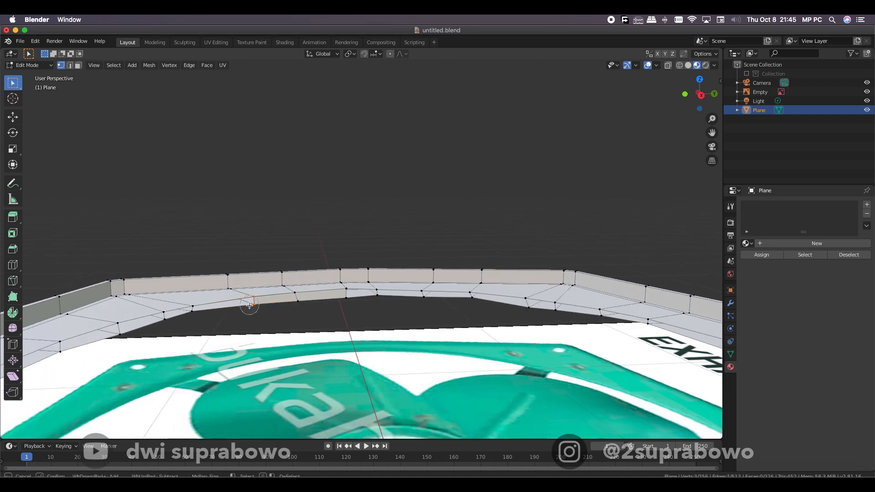
{"action": "left_click_drag", "start_coordinate": [184, 310], "coordinate": [168, 316]}
{"action": "right_click", "coordinate": [180, 316]}
Step: Adjust the inner-rim vertices near the frame's corner, nudging one down along Z and shifting the corner vertex along negative X
{"action": "middle_click_drag", "start_coordinate": [191, 329], "coordinate": [165, 309]}
{"action": "key", "text": "g"}
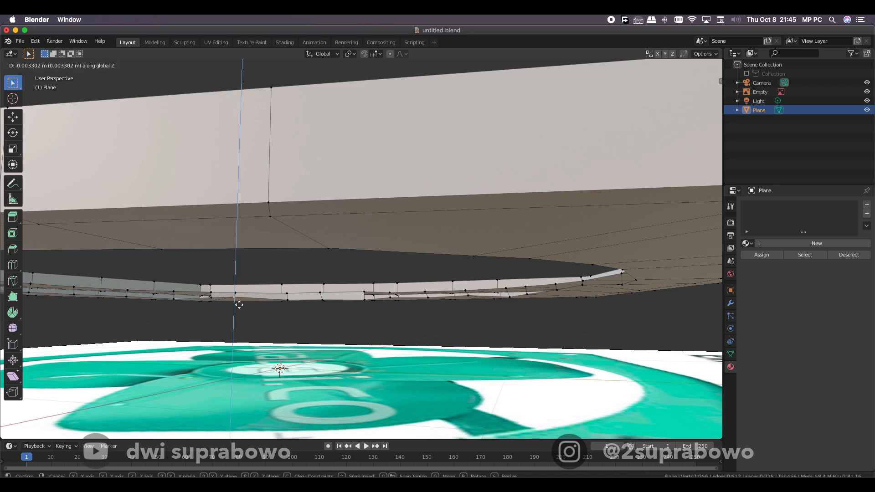
{"action": "left_click", "coordinate": [240, 303]}
{"action": "middle_click_drag", "start_coordinate": [239, 304], "coordinate": [188, 286]}
{"action": "key", "text": "g"}
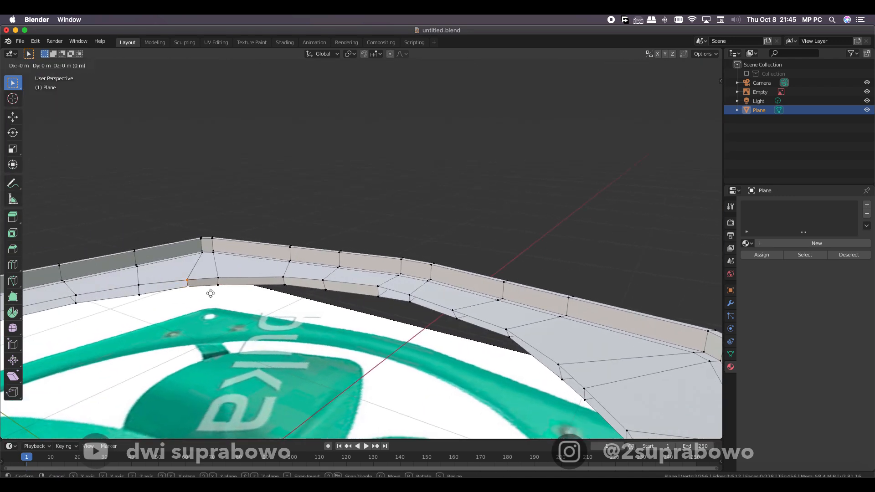
{"action": "left_click", "coordinate": [214, 292]}
{"action": "key", "text": "g"}
{"action": "key", "text": "x"}
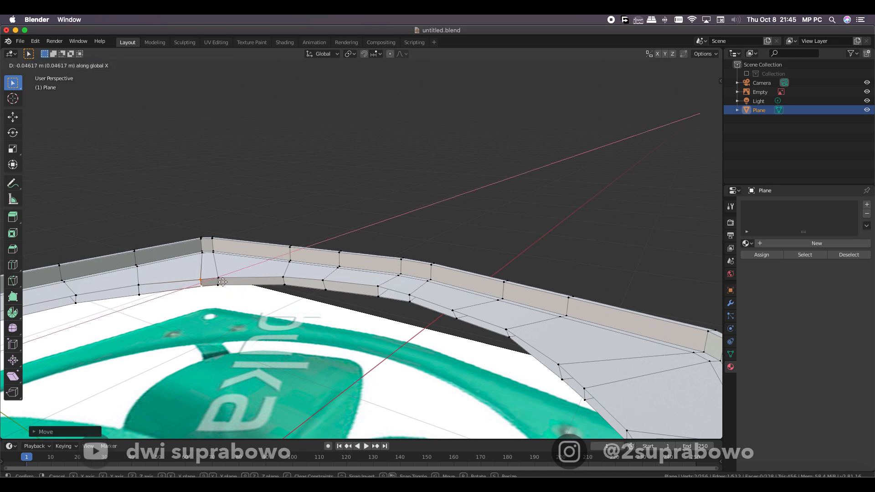
{"action": "left_click", "coordinate": [216, 288]}
Step: Fill the inner-wall faces along the side crossed by the green Y axis, between the upper and lower rim vertices
{"action": "middle_click_drag", "start_coordinate": [216, 288], "coordinate": [270, 276]}
{"action": "key", "text": "c"}
{"action": "key", "text": "Escape"}
{"action": "middle_click_drag", "start_coordinate": [158, 291], "coordinate": [206, 266]}
{"action": "mouse_move", "coordinate": [192, 180]}
{"action": "middle_mouse_down"}
{"action": "mouse_move", "coordinate": [171, 177]}
{"action": "mouse_move", "coordinate": [183, 289]}
{"action": "middle_mouse_up"}
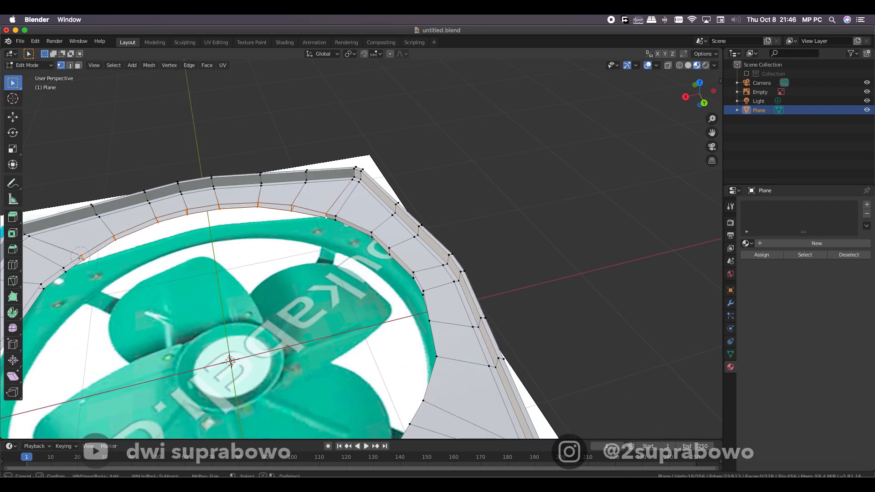
{"action": "middle_click_drag", "start_coordinate": [51, 302], "coordinate": [136, 255]}
{"action": "key", "text": "e"}
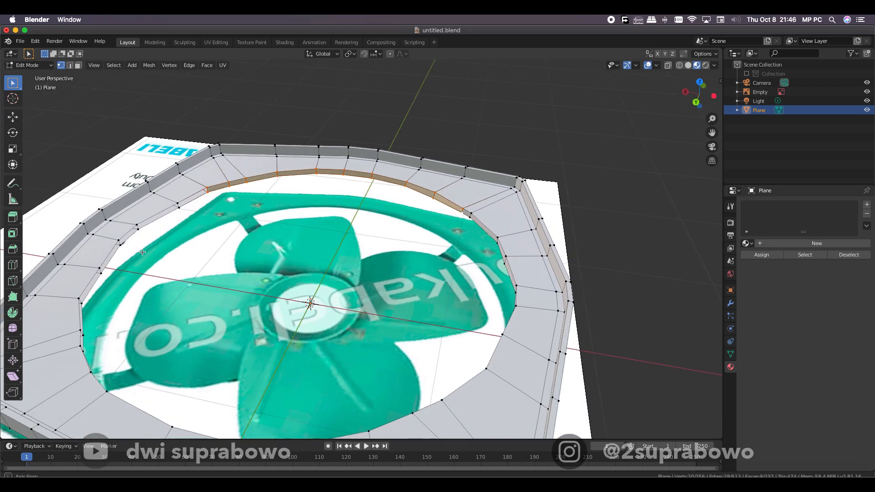
Step: Fill the remaining inner-wall gaps around the opening with faces between successive pairs of upper and lower rim vertices
{"action": "key", "text": "c"}
{"action": "left_click", "coordinate": [207, 189]}
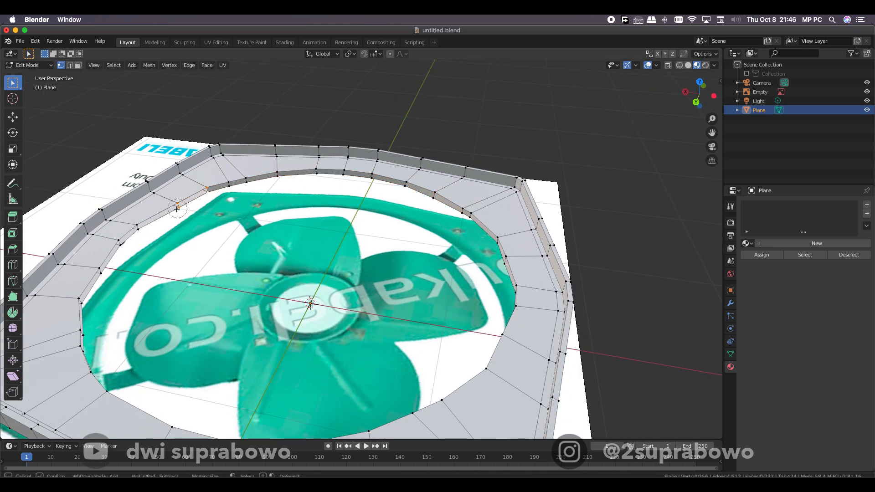
{"action": "middle_click_drag", "start_coordinate": [153, 320], "coordinate": [318, 223]}
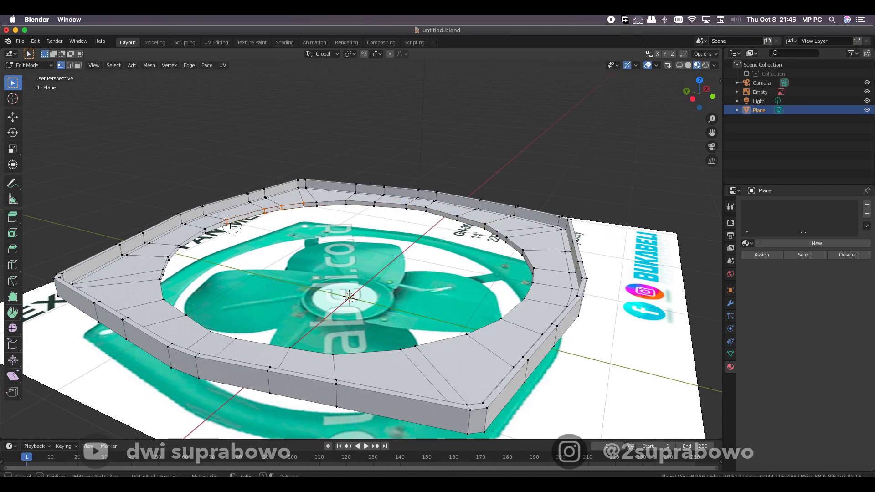
{"action": "middle_click_drag", "start_coordinate": [189, 271], "coordinate": [137, 264]}
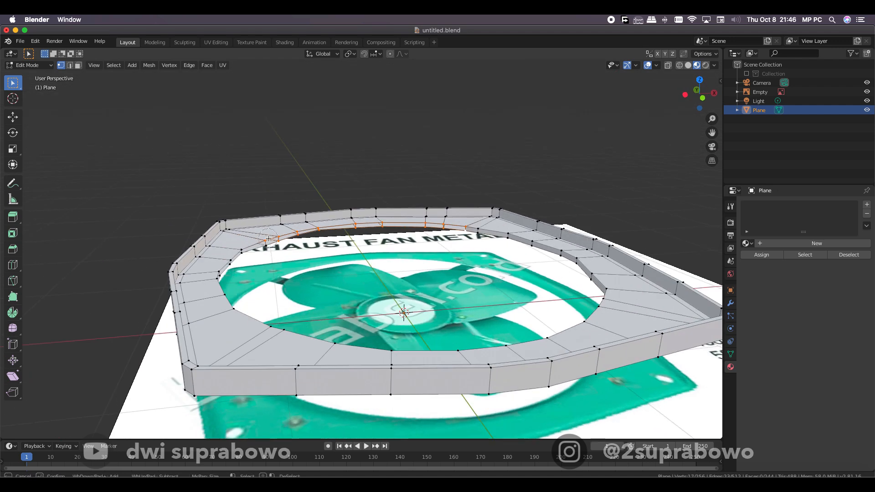
{"action": "middle_click_drag", "start_coordinate": [272, 250], "coordinate": [462, 227]}
Step: Shift the inner-rim vertex nearest the frame's far corner, moving it about 0.077 m along Y
{"action": "left_click", "coordinate": [462, 227]}
{"action": "key", "text": "g"}
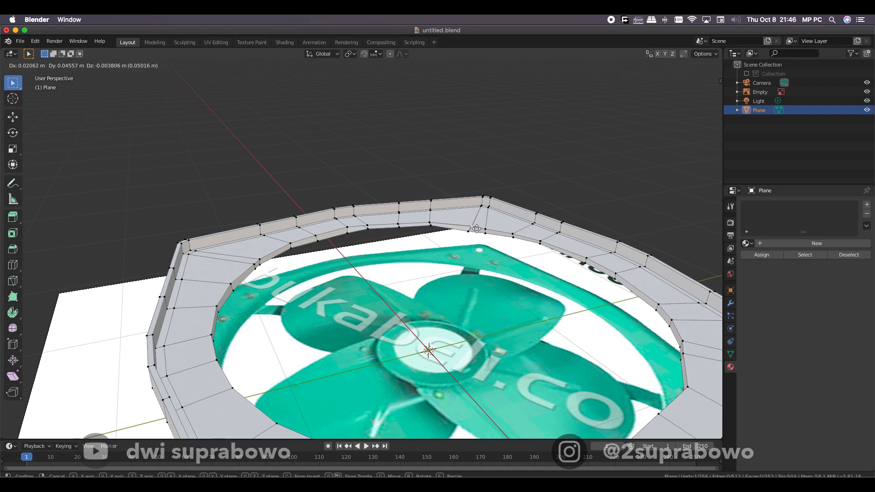
{"action": "left_click", "coordinate": [475, 231]}
{"action": "key", "text": "g"}
{"action": "key", "text": "y"}
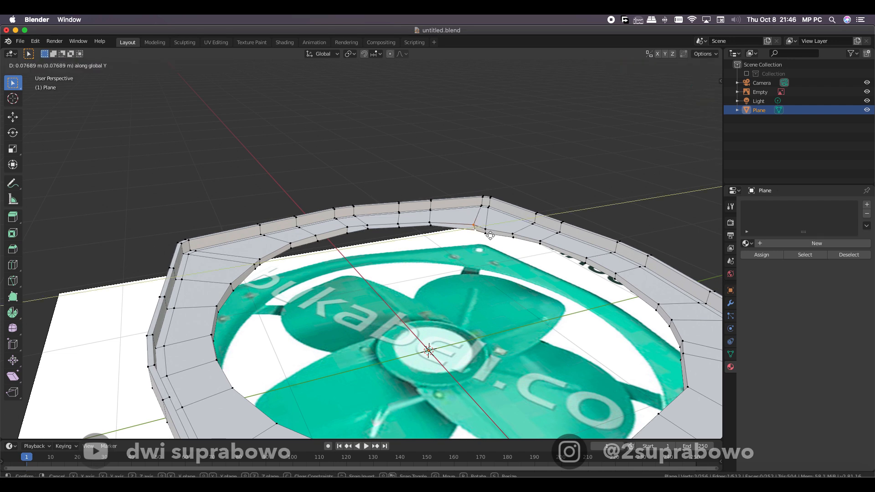
{"action": "left_click", "coordinate": [490, 235]}
Step: Fine-tune the same inner-rim corner vertex along X in several small moves to smooth the opening's curve
{"action": "key", "text": "g"}
{"action": "key", "text": "x"}
{"action": "left_click", "coordinate": [495, 239]}
{"action": "key", "text": "g"}
{"action": "key", "text": "x"}
{"action": "left_click", "coordinate": [492, 241]}
{"action": "middle_click_drag", "start_coordinate": [492, 242], "coordinate": [461, 223]}
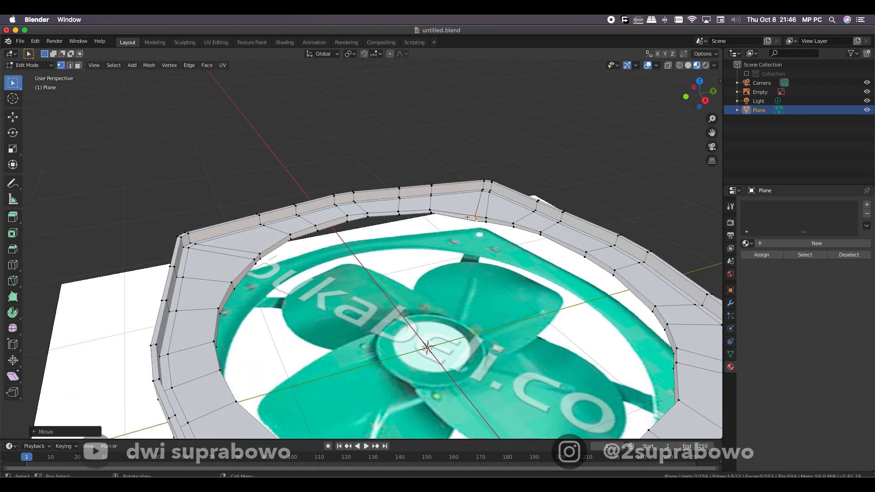
{"action": "left_click", "coordinate": [476, 219]}
{"action": "key", "text": "g"}
{"action": "key", "text": "x"}
{"action": "left_click", "coordinate": [474, 221]}
{"action": "middle_click_drag", "start_coordinate": [475, 221], "coordinate": [487, 237]}
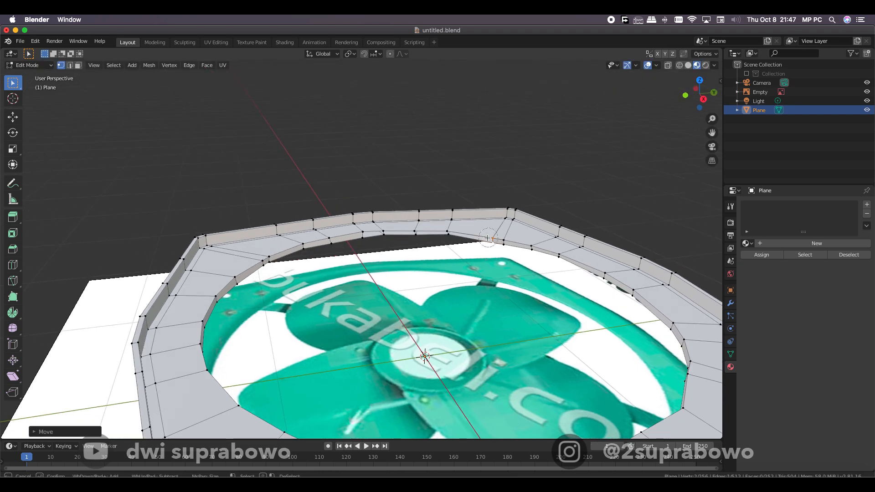
{"action": "key", "text": "Escape"}
Step: Try the Flatten operation on all of the frame mesh's vertices
{"action": "middle_click_drag", "start_coordinate": [425, 236], "coordinate": [497, 248]}
{"action": "key", "text": "a"}
{"action": "right_click", "coordinate": [451, 203]}
{"action": "key", "text": "Escape"}
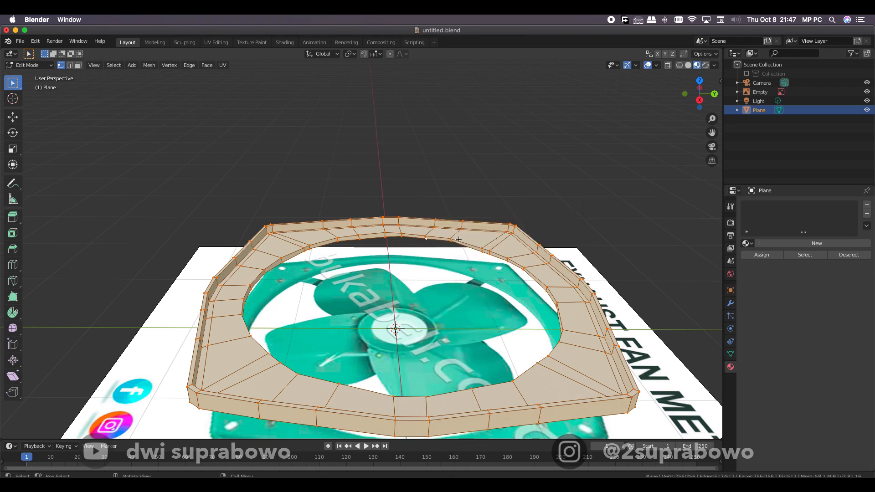
{"action": "key", "text": "F3"}
{"action": "type", "text": "fla"}
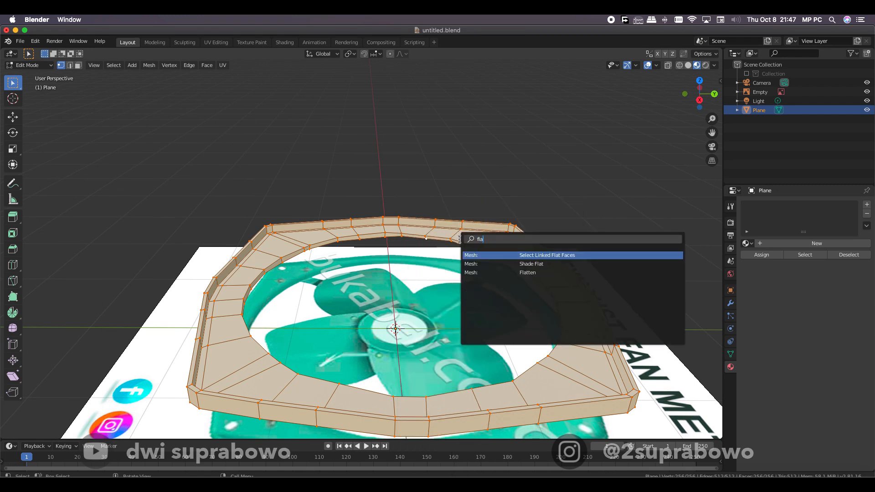
{"action": "left_click", "coordinate": [506, 272]}
{"action": "middle_click_drag", "start_coordinate": [506, 272], "coordinate": [415, 278]}
{"action": "left_click", "coordinate": [460, 309]}
{"action": "middle_click_drag", "start_coordinate": [459, 309], "coordinate": [472, 292]}
Step: Flatten the whole frame mesh with the Z axis locked and the influence set to 10.6%
{"action": "key", "text": "a"}
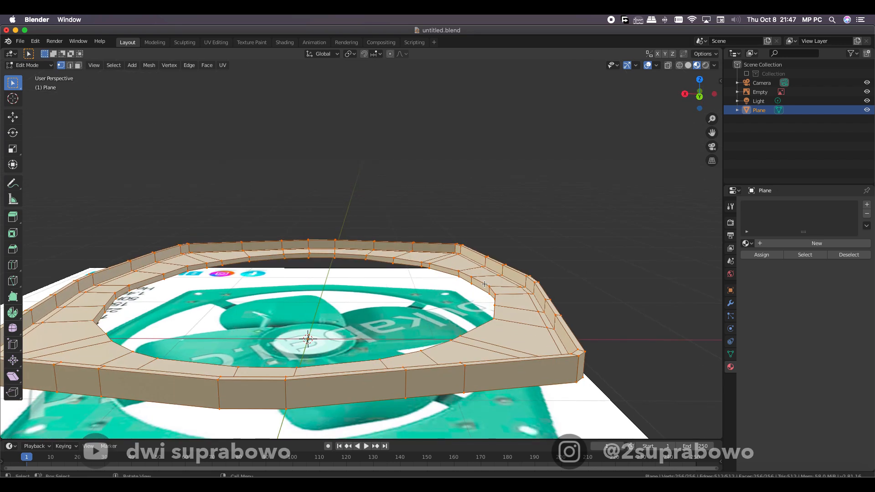
{"action": "key", "text": "F3"}
{"action": "key", "text": "Return"}
{"action": "left_click", "coordinate": [76, 430]}
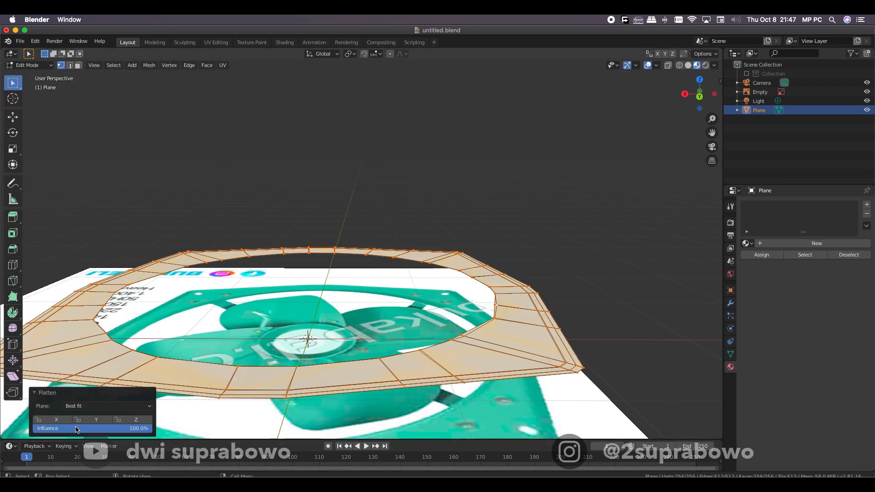
{"action": "left_click", "coordinate": [117, 419]}
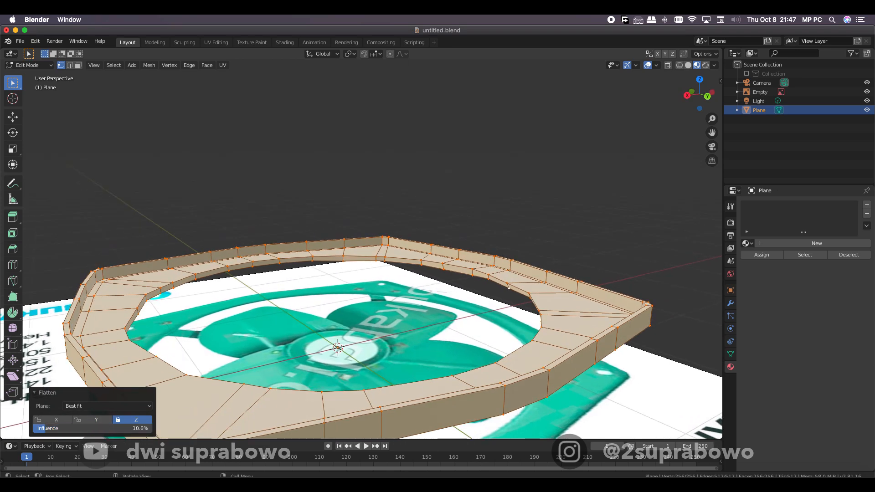
{"action": "middle_click_drag", "start_coordinate": [325, 333], "coordinate": [331, 359]}
Step: Test the other Flatten axis locks, leaving only Z locked, and set the influence to 45.8%
{"action": "left_click", "coordinate": [118, 419]}
{"action": "left_click", "coordinate": [91, 420]}
{"action": "left_click", "coordinate": [51, 420]}
{"action": "middle_click_drag", "start_coordinate": [182, 379], "coordinate": [216, 341]}
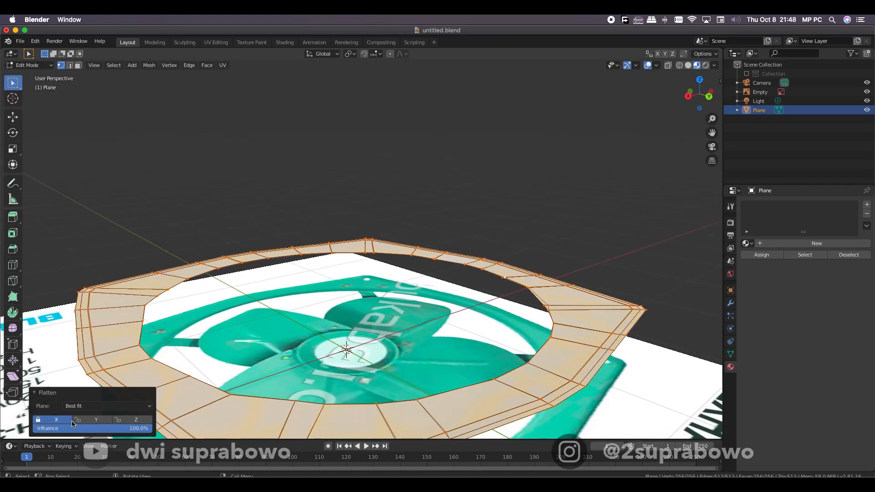
{"action": "left_click", "coordinate": [72, 421]}
{"action": "left_click", "coordinate": [136, 419]}
{"action": "left_click", "coordinate": [119, 419]}
{"action": "left_click_drag", "start_coordinate": [113, 428], "coordinate": [87, 430]}
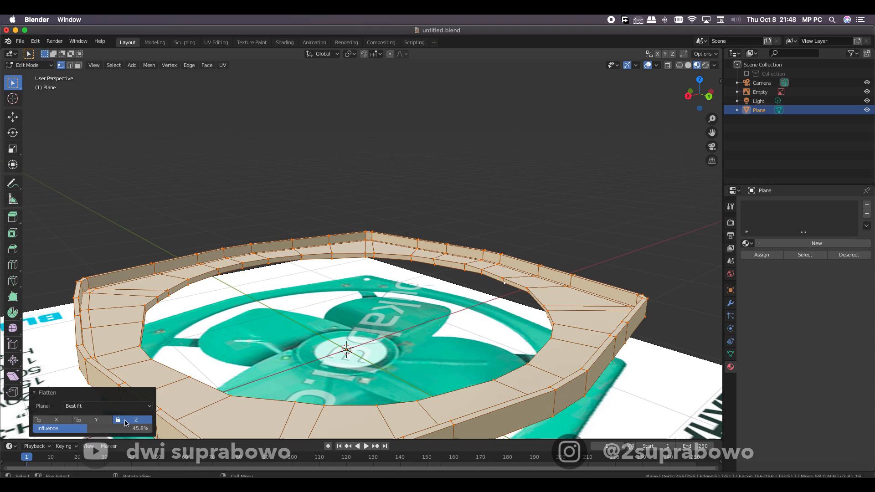
Step: Select the face loop around the frame's outer rim in face mode, and return to Object Mode
{"action": "key", "text": "alt+a"}
{"action": "middle_click_drag", "start_coordinate": [182, 376], "coordinate": [242, 378]}
{"action": "key", "text": "Tab"}
{"action": "key", "text": "Tab"}
{"action": "key", "text": "3"}
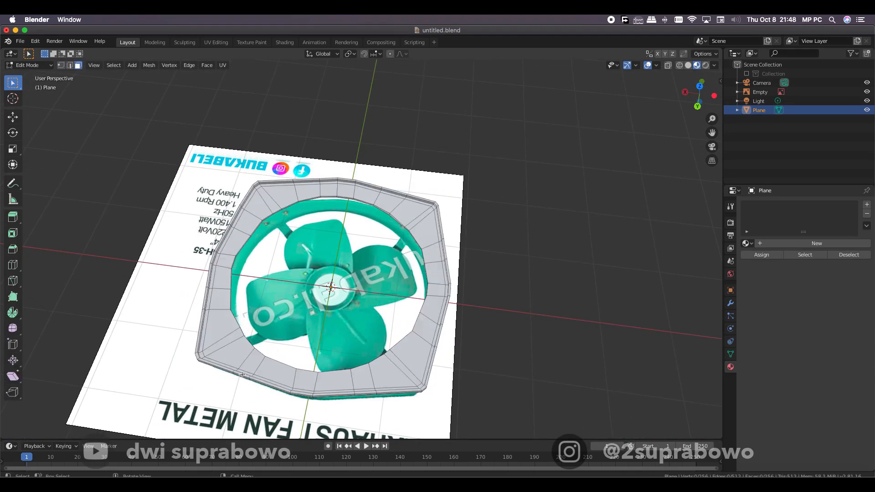
{"action": "left_click", "coordinate": [247, 376], "text": "alt"}
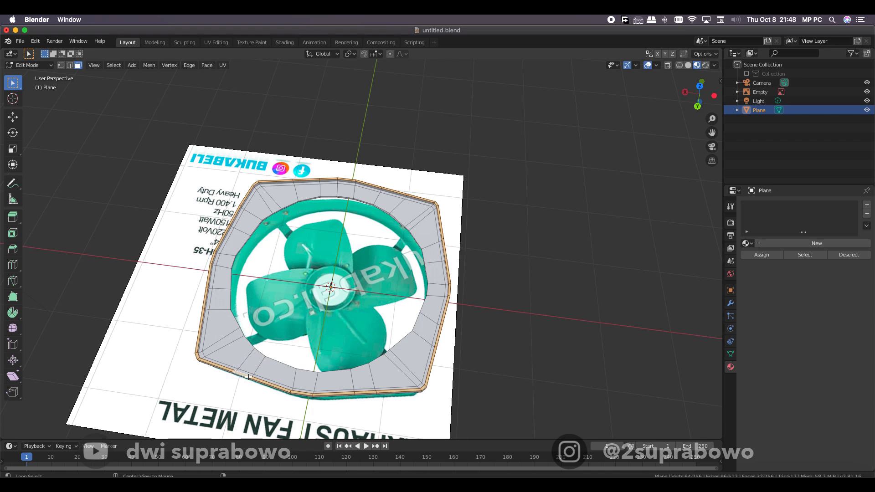
{"action": "middle_click_drag", "start_coordinate": [248, 377], "coordinate": [292, 311]}
{"action": "left_click", "coordinate": [290, 307]}
{"action": "middle_click_drag", "start_coordinate": [290, 307], "coordinate": [334, 411]}
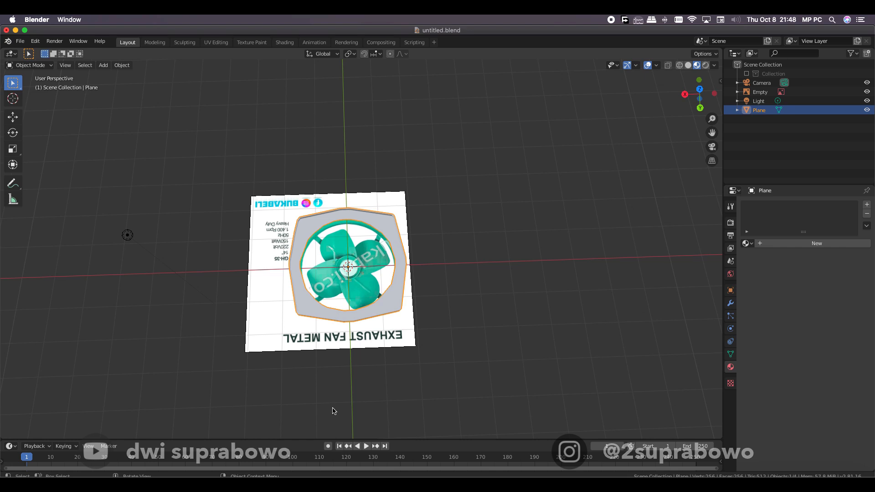
Step: Add a 32-vertex mesh circle of 1 m radius at the origin and scale it down to the fan hub's outline
{"action": "scroll", "coordinate": [378, 387], "scroll_direction": "up", "scroll_amount": 5}
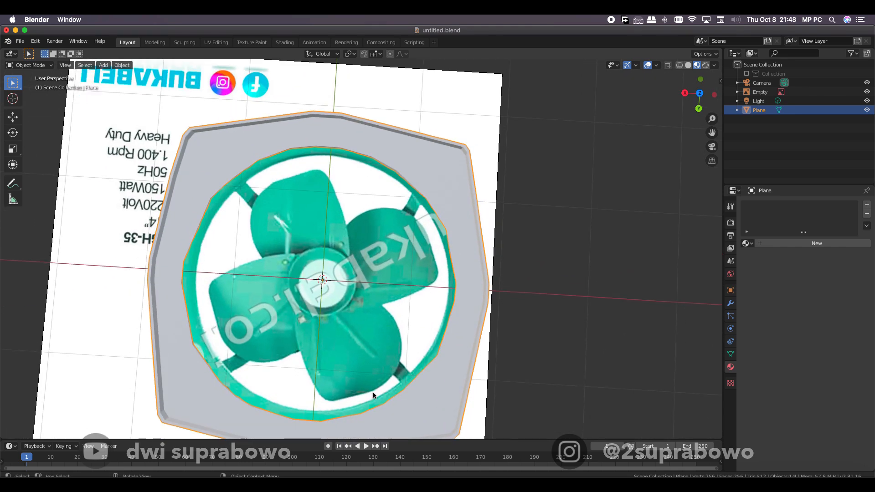
{"action": "key", "text": "shift+a"}
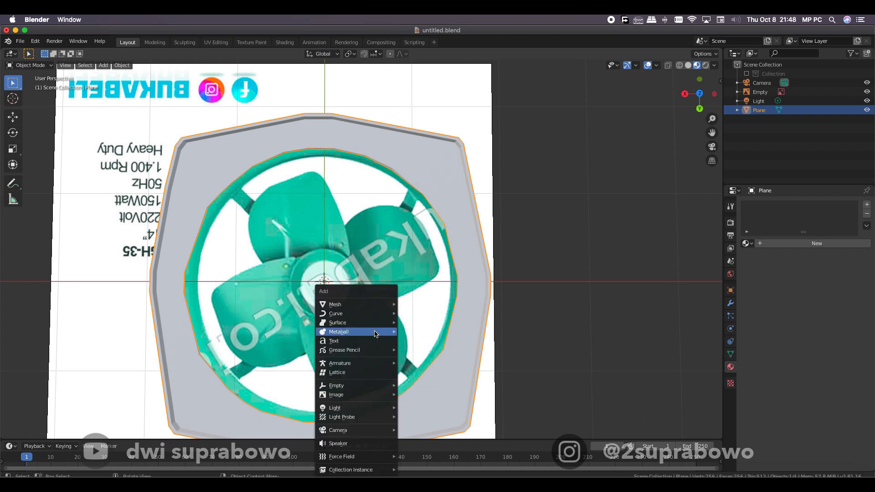
{"action": "mouse_move", "coordinate": [377, 308]}
{"action": "left_click", "coordinate": [418, 58]}
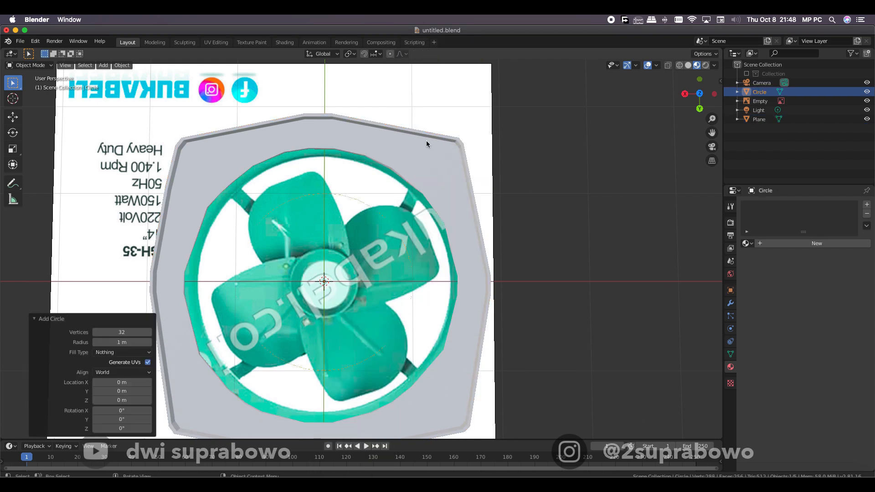
{"action": "key", "text": "s"}
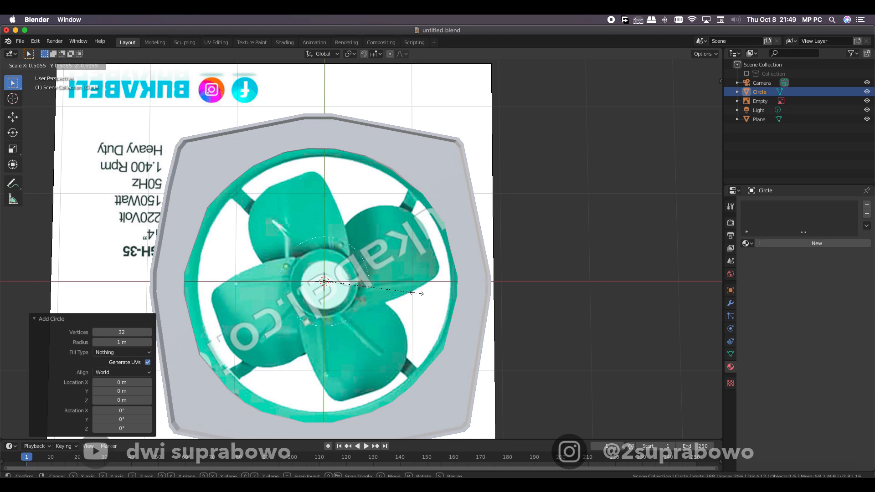
{"action": "left_click", "coordinate": [392, 299]}
Step: Lower the frame object along Z toward the reference image
{"action": "middle_click_drag", "start_coordinate": [389, 292], "coordinate": [494, 332]}
{"action": "left_click", "coordinate": [493, 332]}
{"action": "key", "text": "g"}
{"action": "key", "text": "z"}
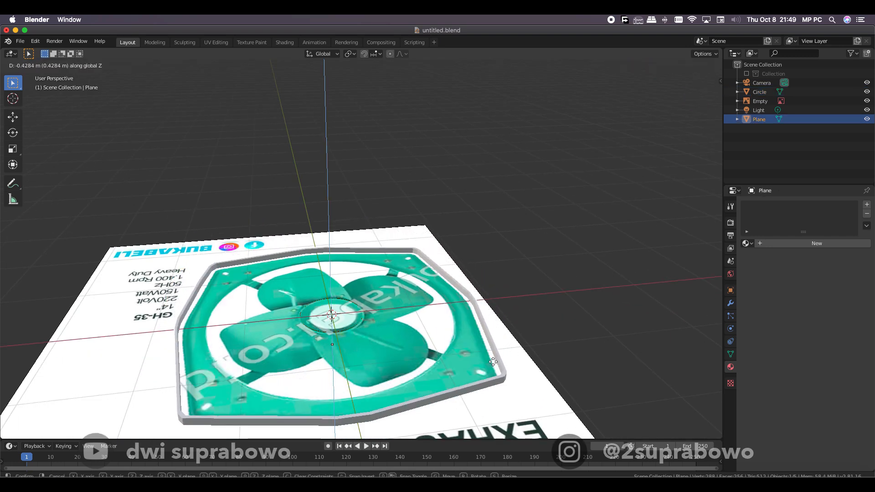
{"action": "left_click", "coordinate": [401, 364]}
Step: Select the circle object around the fan hub instead of the reference image
{"action": "left_click", "coordinate": [340, 327]}
{"action": "middle_click_drag", "start_coordinate": [341, 327], "coordinate": [338, 343]}
{"action": "left_click", "coordinate": [336, 332]}
{"action": "mouse_move", "coordinate": [337, 332]}
{"action": "middle_mouse_down"}
{"action": "mouse_move", "coordinate": [334, 349]}
{"action": "mouse_move", "coordinate": [330, 334]}
{"action": "middle_mouse_up"}
{"action": "left_click", "coordinate": [333, 327]}
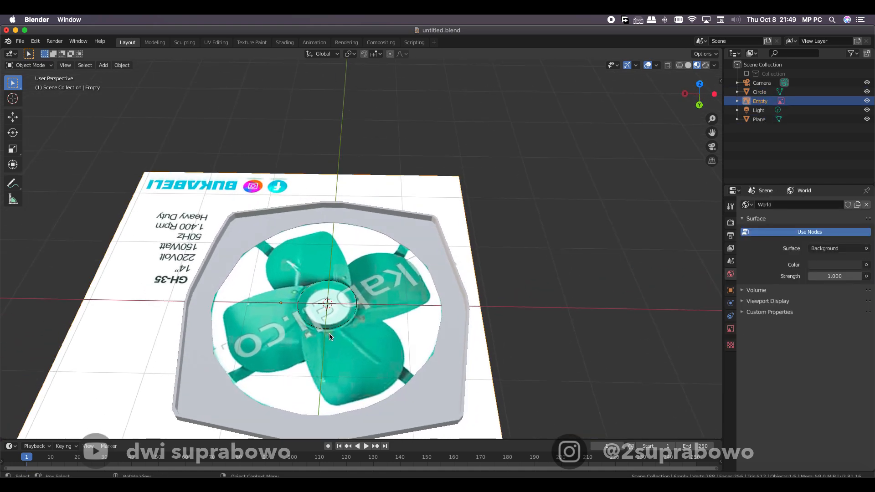
{"action": "right_click", "coordinate": [329, 332]}
{"action": "key", "text": "Escape"}
{"action": "key", "text": "a"}
{"action": "left_click", "coordinate": [399, 322], "text": "shift"}
{"action": "left_click", "coordinate": [352, 313]}
{"action": "left_click", "coordinate": [351, 314]}
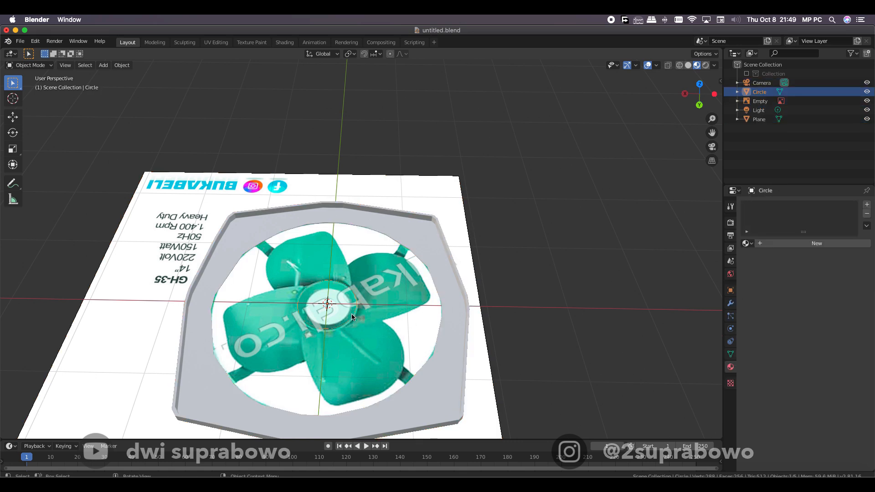
Step: Enter Edit Mode on the circle and move all its vertices down 0.0685 m along Z
{"action": "scroll", "coordinate": [381, 354], "scroll_direction": "up", "scroll_amount": 2}
{"action": "middle_click_drag", "start_coordinate": [381, 354], "coordinate": [375, 359]}
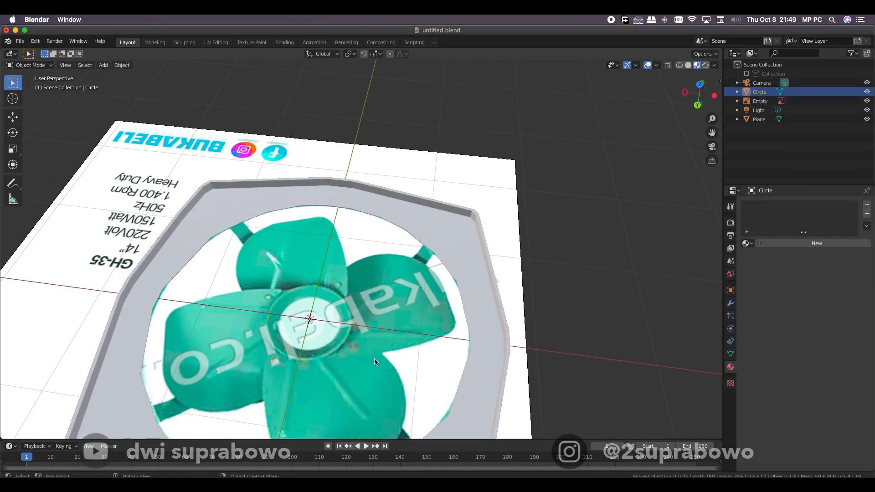
{"action": "key", "text": "Tab"}
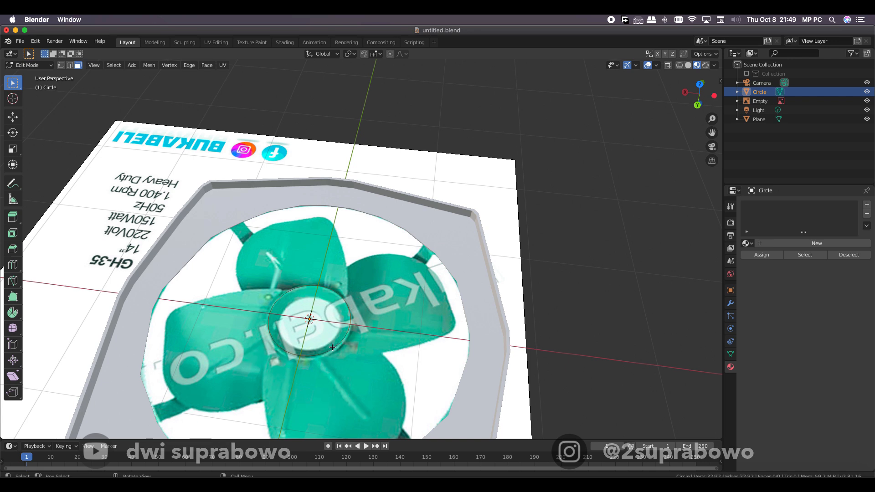
{"action": "left_click", "coordinate": [329, 315]}
{"action": "middle_click_drag", "start_coordinate": [329, 315], "coordinate": [352, 305]}
{"action": "key", "text": "e"}
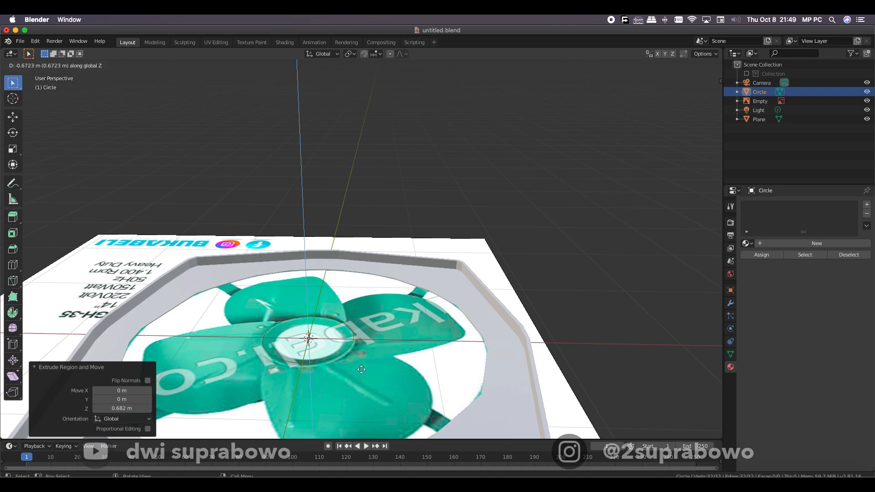
{"action": "key", "text": "e"}
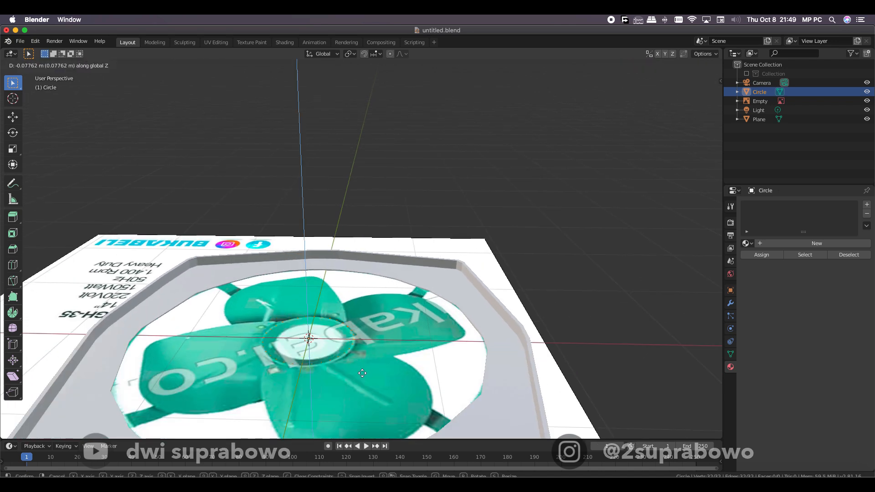
{"action": "left_click", "coordinate": [361, 373]}
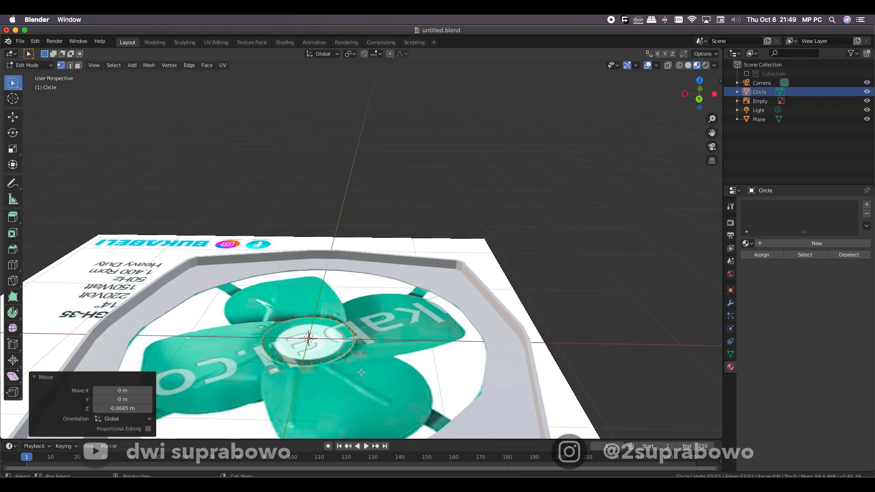
Step: Extrude the circle upward 0.319 m along Z to form the hub's side wall
{"action": "left_click", "coordinate": [363, 340]}
{"action": "middle_click_drag", "start_coordinate": [362, 340], "coordinate": [364, 368]}
{"action": "key", "text": "Escape"}
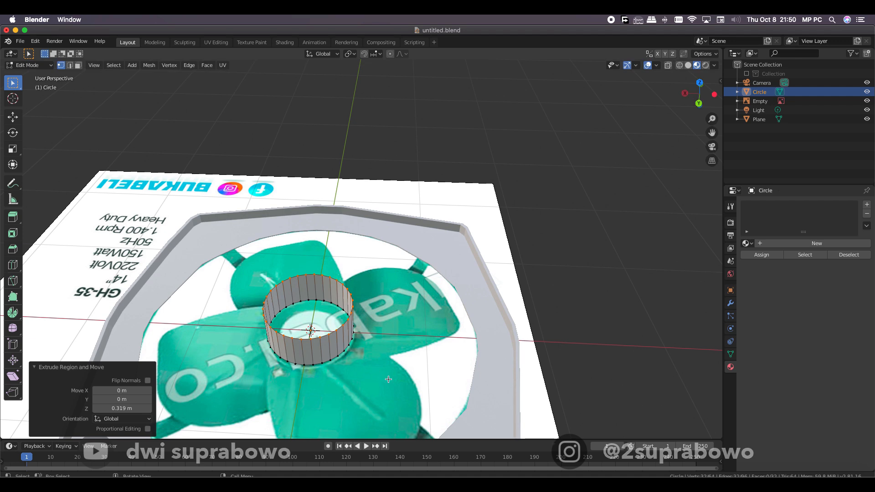
Step: Cap the hub's open top with a face, inset it 0.1175 m and lower the inset face about 0.036 m along Z
{"action": "key", "text": "f"}
{"action": "key", "text": "i"}
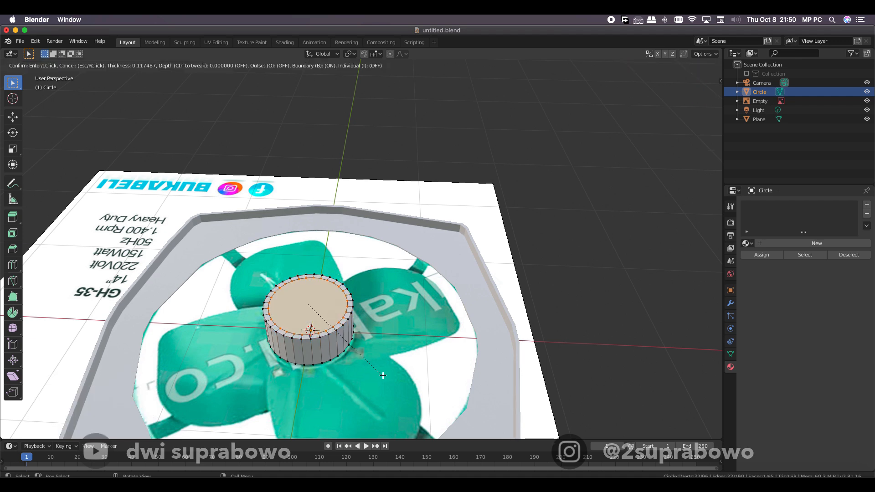
{"action": "left_click", "coordinate": [383, 376]}
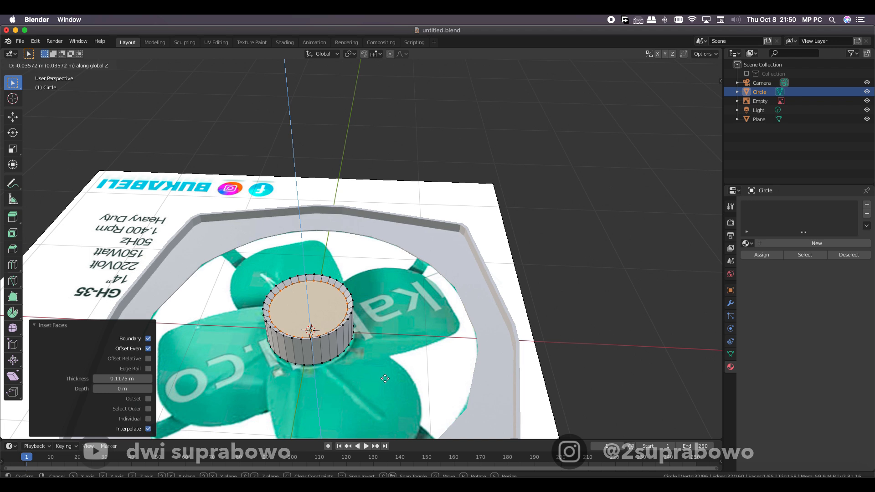
{"action": "left_click", "coordinate": [385, 379]}
Step: Inset the hub's top face by 0.05199 m and again by 0.1007 m, and raise the innermost face about 0.05 m along Z
{"action": "left_click", "coordinate": [382, 379]}
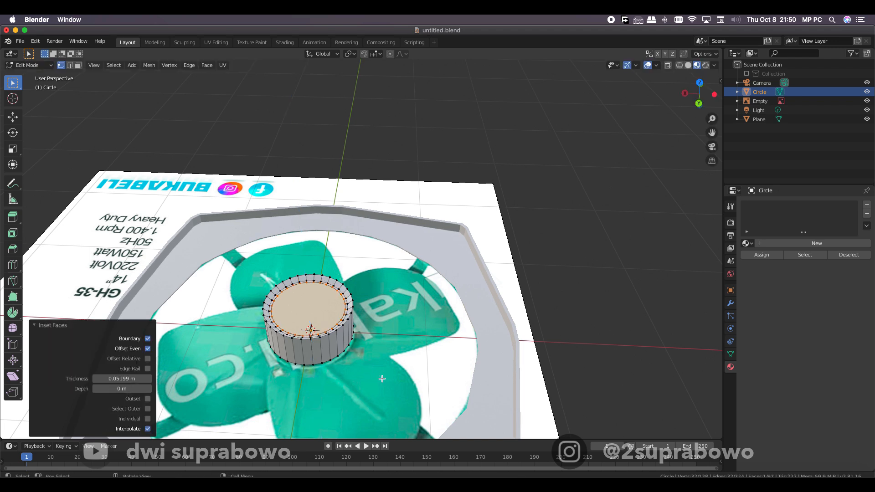
{"action": "left_click", "coordinate": [376, 378]}
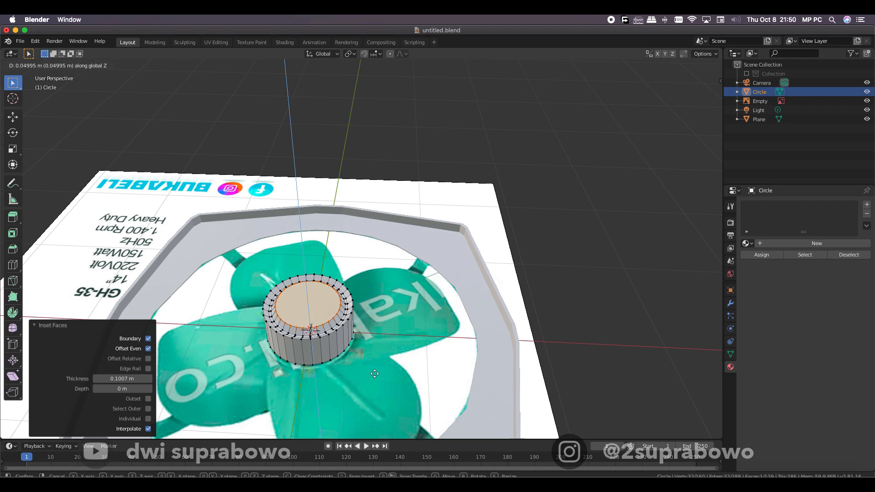
{"action": "left_click", "coordinate": [374, 373]}
Step: Apply smooth shading to the hub object and return to Edit Mode
{"action": "middle_click_drag", "start_coordinate": [375, 374], "coordinate": [323, 435]}
{"action": "key", "text": "Tab"}
{"action": "right_click", "coordinate": [319, 324]}
{"action": "left_click", "coordinate": [319, 324]}
{"action": "key", "text": "Tab"}
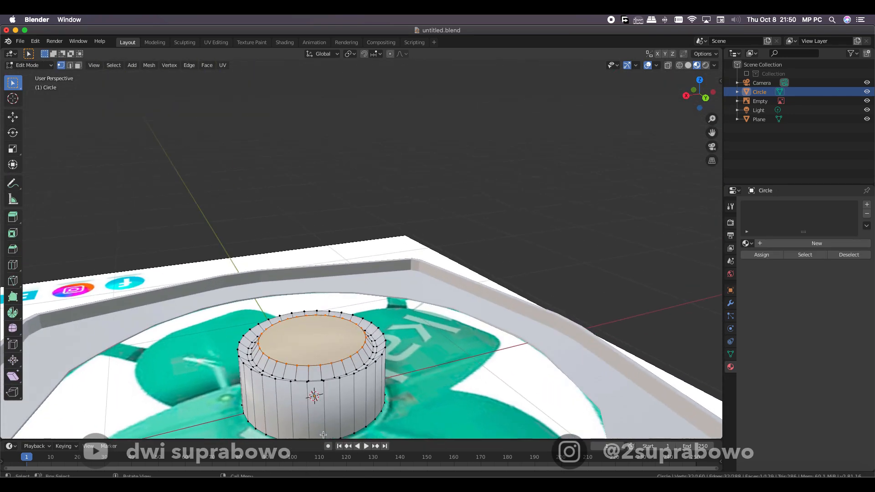
Step: Add an edge loop around the hub's side wall and slide it close to the top rim
{"action": "key", "text": "ctrl+r"}
{"action": "left_click", "coordinate": [287, 399]}
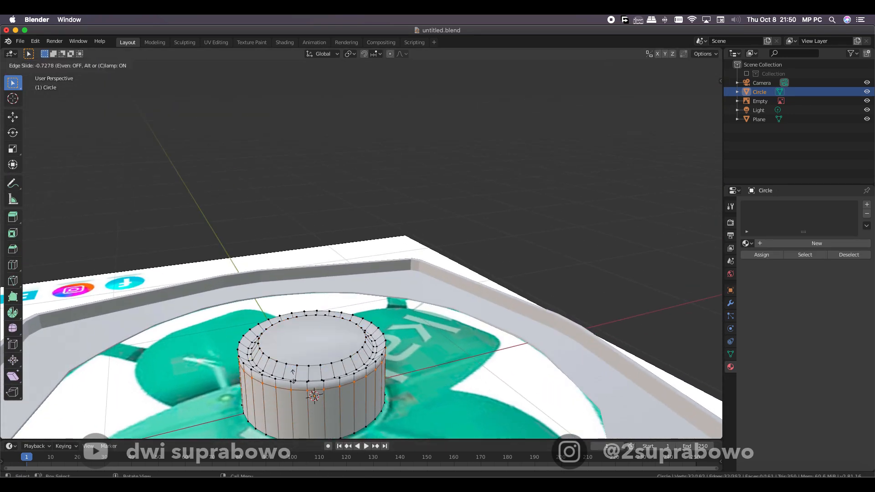
{"action": "left_click", "coordinate": [295, 375]}
{"action": "key", "text": "Tab"}
{"action": "middle_click_drag", "start_coordinate": [306, 381], "coordinate": [343, 329]}
Step: Scale the hub's central top face to 0.774 and inset it by 0.1363 m
{"action": "key", "text": "Tab"}
{"action": "key", "text": "s"}
{"action": "left_click", "coordinate": [344, 332]}
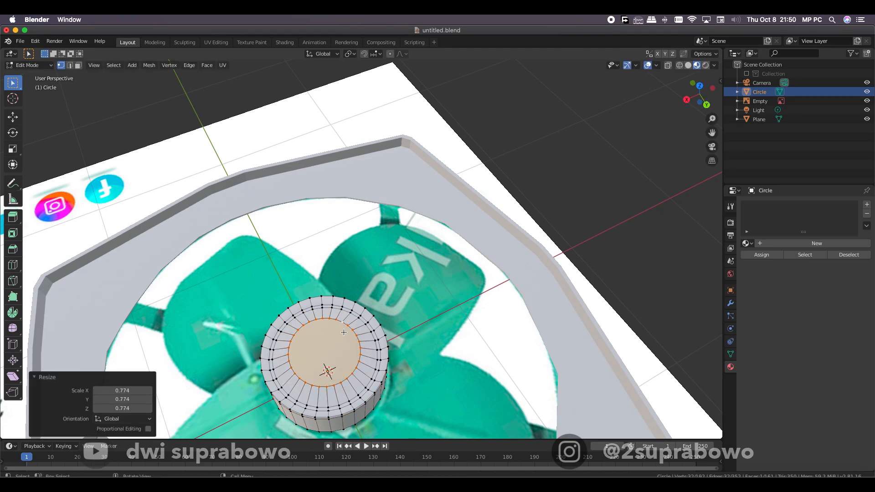
{"action": "left_click", "coordinate": [332, 335]}
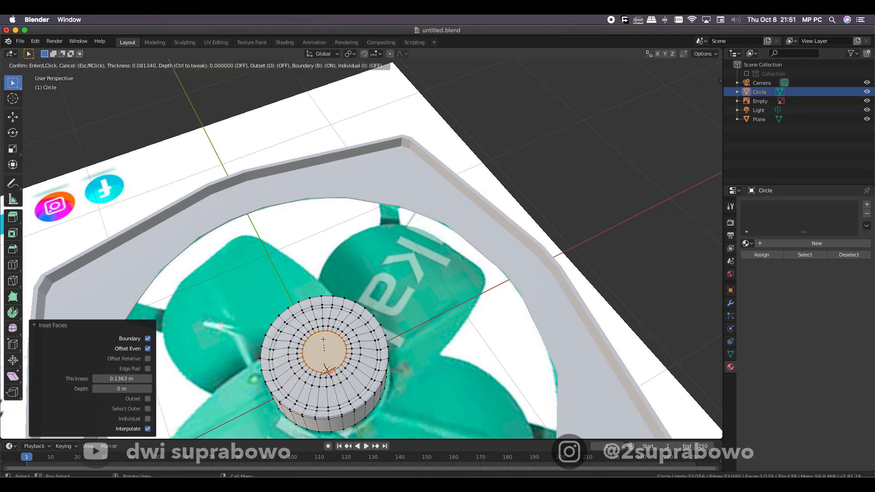
Step: Inset the hub's central top face by about 0.081 m and return to Object Mode
{"action": "left_click", "coordinate": [321, 345]}
{"action": "left_click", "coordinate": [325, 349]}
{"action": "mouse_move", "coordinate": [326, 349]}
{"action": "middle_mouse_down"}
{"action": "mouse_move", "coordinate": [349, 311]}
{"action": "mouse_move", "coordinate": [449, 347]}
{"action": "mouse_move", "coordinate": [330, 346]}
{"action": "middle_mouse_up"}
{"action": "scroll", "coordinate": [330, 346], "scroll_direction": "down", "scroll_amount": 4}
{"action": "key", "text": "Tab"}
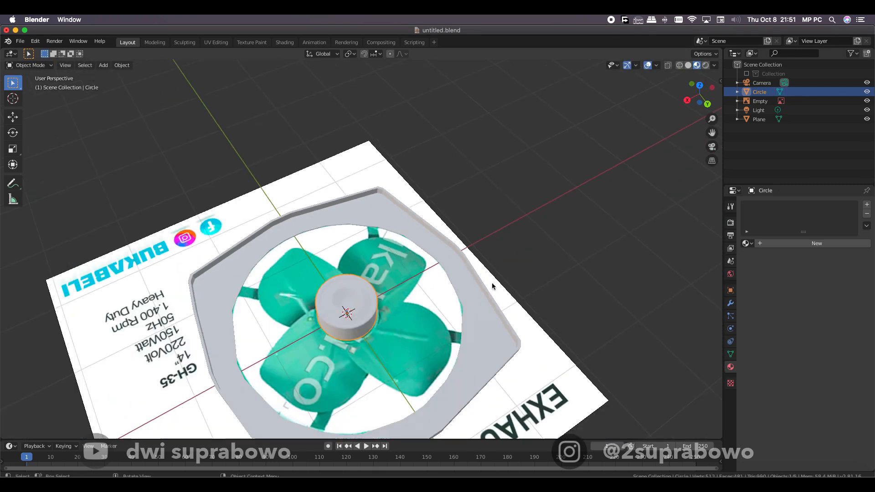
Step: Apply flat shading to the hub object
{"action": "scroll", "coordinate": [491, 282], "scroll_direction": "down", "scroll_amount": 1}
{"action": "right_click", "coordinate": [340, 304]}
{"action": "left_click", "coordinate": [342, 313]}
{"action": "middle_click_drag", "start_coordinate": [342, 312], "coordinate": [263, 319]}
{"action": "scroll", "coordinate": [405, 265], "scroll_direction": "up", "scroll_amount": 3}
{"action": "scroll", "coordinate": [264, 319], "scroll_direction": "down", "scroll_amount": 3}
Step: Enable the excluded Collection in the scene, and undo that change
{"action": "left_click", "coordinate": [747, 74]}
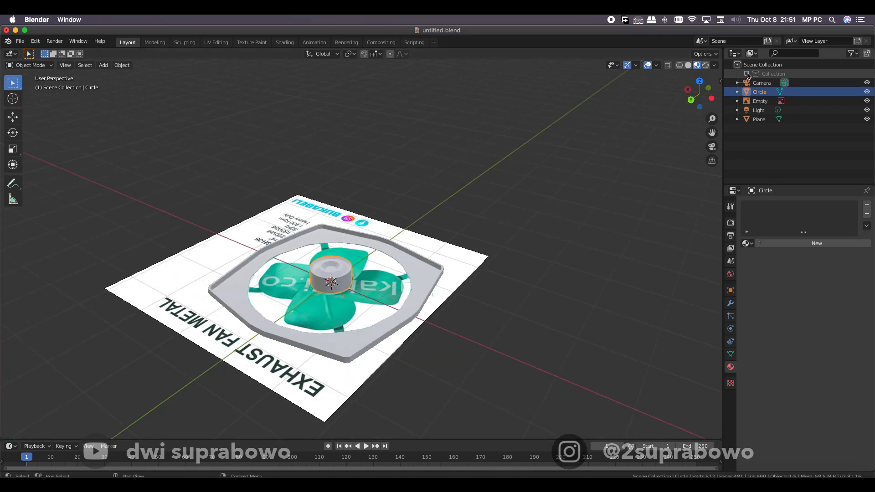
{"action": "scroll", "coordinate": [461, 256], "scroll_direction": "down", "scroll_amount": 4}
{"action": "middle_click_drag", "start_coordinate": [460, 258], "coordinate": [457, 230]}
{"action": "scroll", "coordinate": [477, 280], "scroll_direction": "up", "scroll_amount": 10}
{"action": "key", "text": "ctrl+z"}
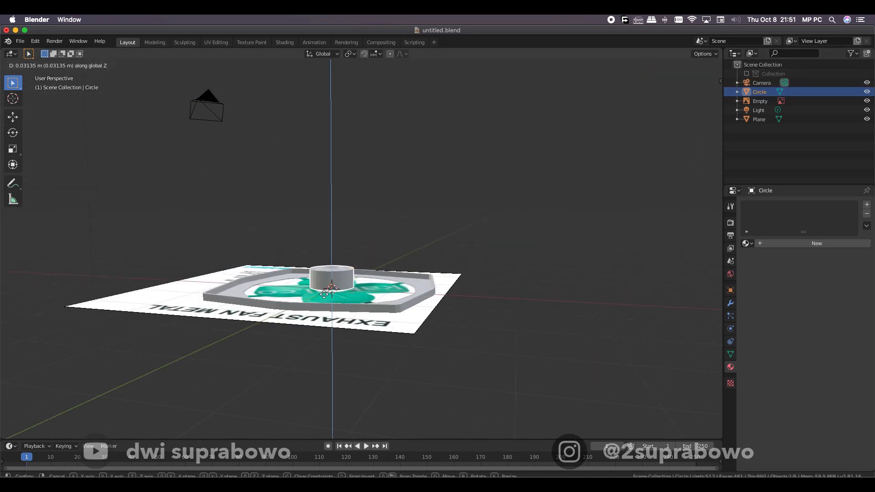
Step: Raise the hub about 0.03 m along the global Z axis
{"action": "left_click", "coordinate": [325, 294]}
{"action": "middle_click_drag", "start_coordinate": [324, 294], "coordinate": [358, 360]}
{"action": "scroll", "coordinate": [305, 294], "scroll_direction": "up", "scroll_amount": 4}
{"action": "key", "text": "grave"}
{"action": "left_click", "coordinate": [317, 293]}
{"action": "middle_click_drag", "start_coordinate": [414, 295], "coordinate": [417, 346]}
Step: Select the metal frame and enter Edit Mode to work on the inner rim of its round opening
{"action": "left_click", "coordinate": [508, 345]}
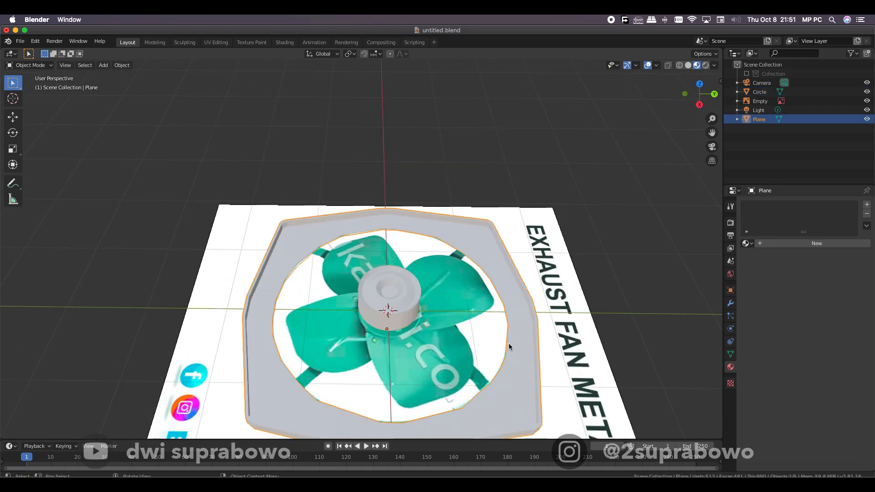
{"action": "middle_click_drag", "start_coordinate": [509, 344], "coordinate": [499, 391]}
{"action": "key", "text": "Tab"}
{"action": "scroll", "coordinate": [476, 357], "scroll_direction": "up", "scroll_amount": 2}
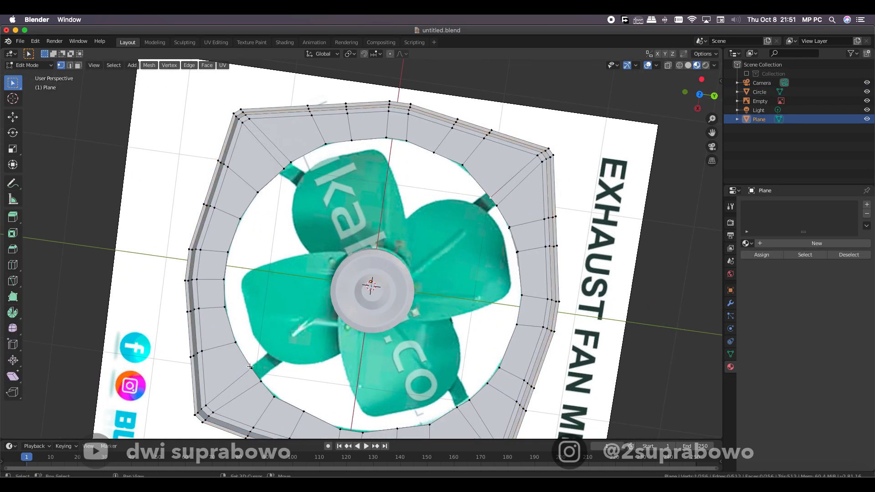
{"action": "middle_click_drag", "start_coordinate": [280, 374], "coordinate": [291, 358]}
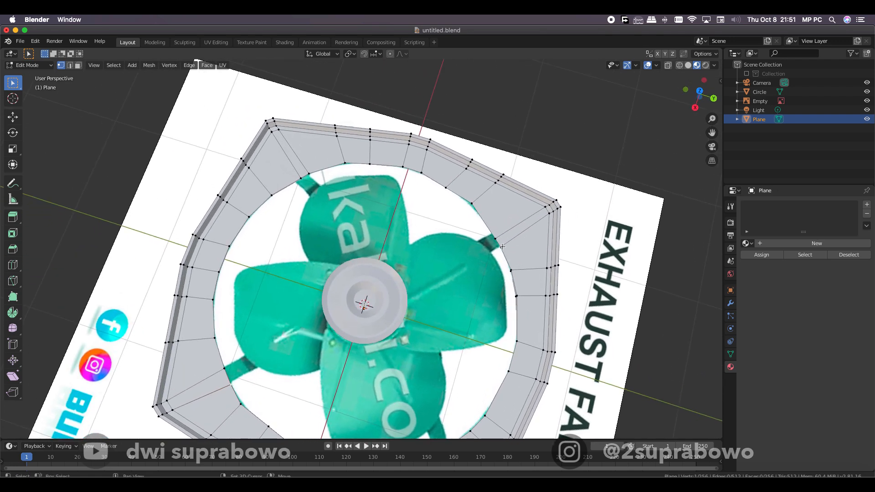
{"action": "middle_click_drag", "start_coordinate": [501, 246], "coordinate": [100, 292]}
{"action": "key", "text": "Tab"}
{"action": "key", "text": "g"}
{"action": "right_click", "coordinate": [513, 293]}
{"action": "key", "text": "Tab"}
Step: Fill two side faces and a top face between opposite inner rim edges, forming the first diagonal strut under the hub
{"action": "middle_click_drag", "start_coordinate": [157, 302], "coordinate": [498, 261]}
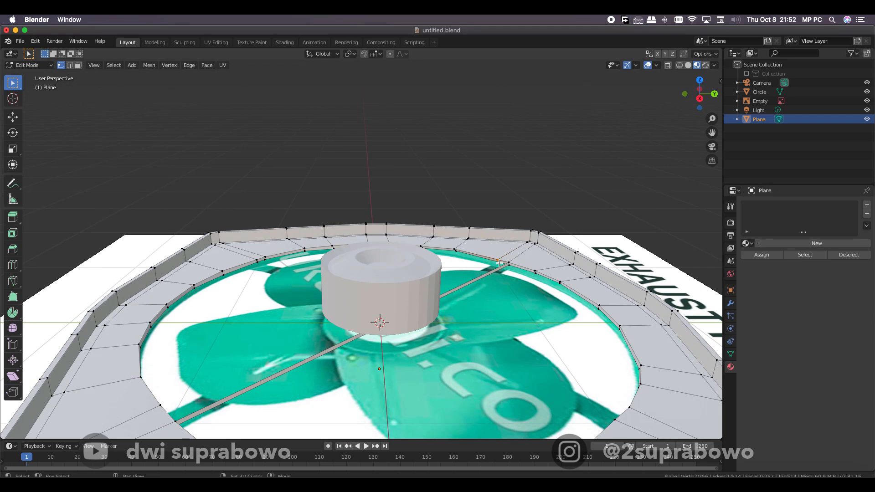
{"action": "middle_click_drag", "start_coordinate": [136, 399], "coordinate": [218, 284]}
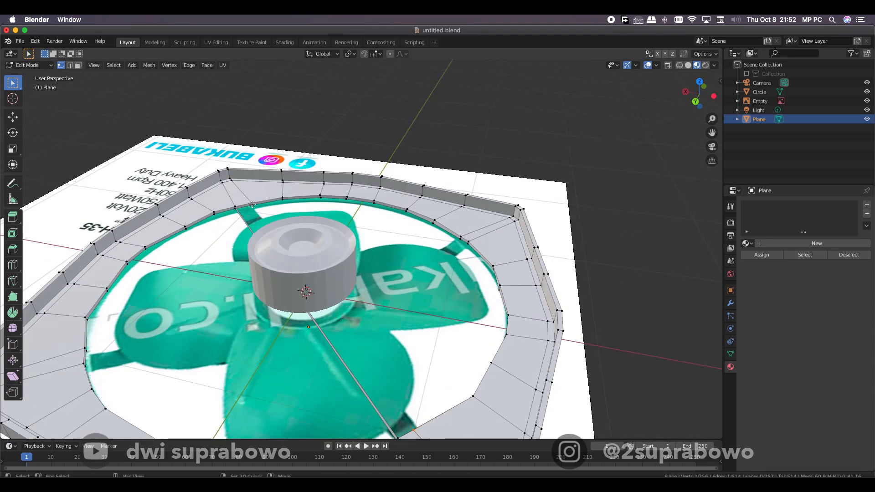
{"action": "middle_click_drag", "start_coordinate": [261, 223], "coordinate": [219, 290]}
{"action": "key", "text": "2"}
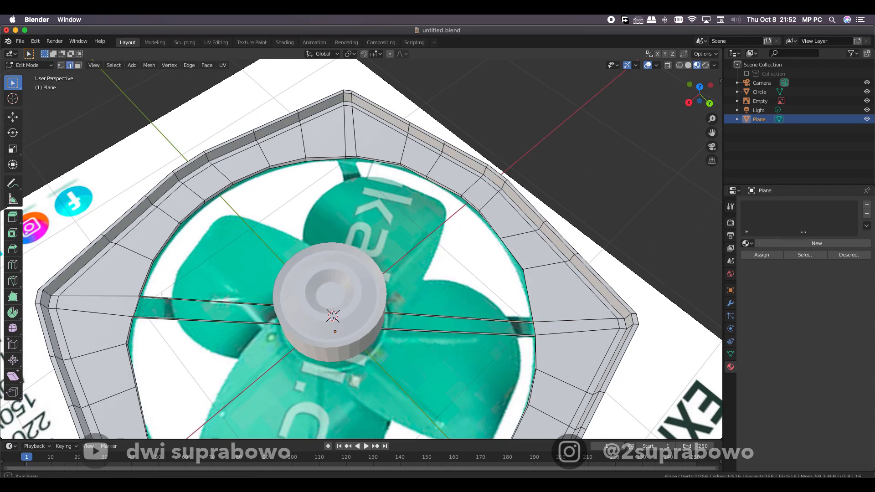
{"action": "middle_click_drag", "start_coordinate": [161, 294], "coordinate": [165, 307]}
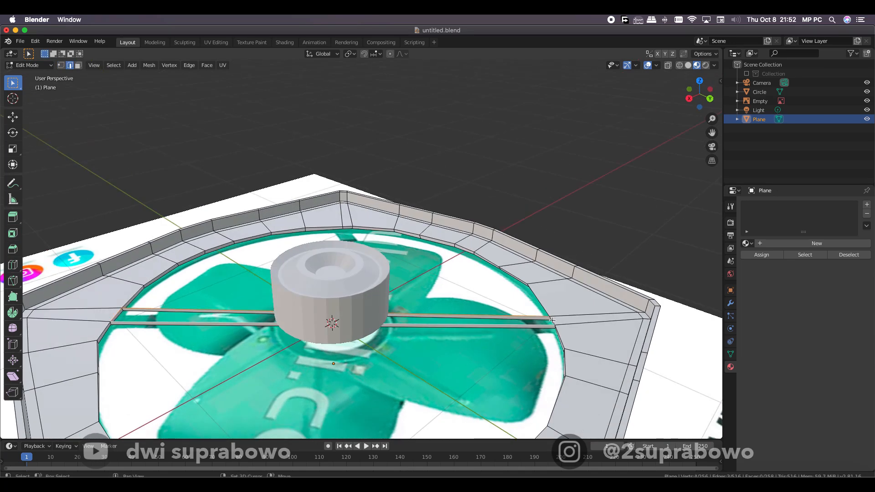
{"action": "middle_click_drag", "start_coordinate": [560, 324], "coordinate": [239, 295]}
{"action": "scroll", "coordinate": [219, 280], "scroll_direction": "up", "scroll_amount": 3}
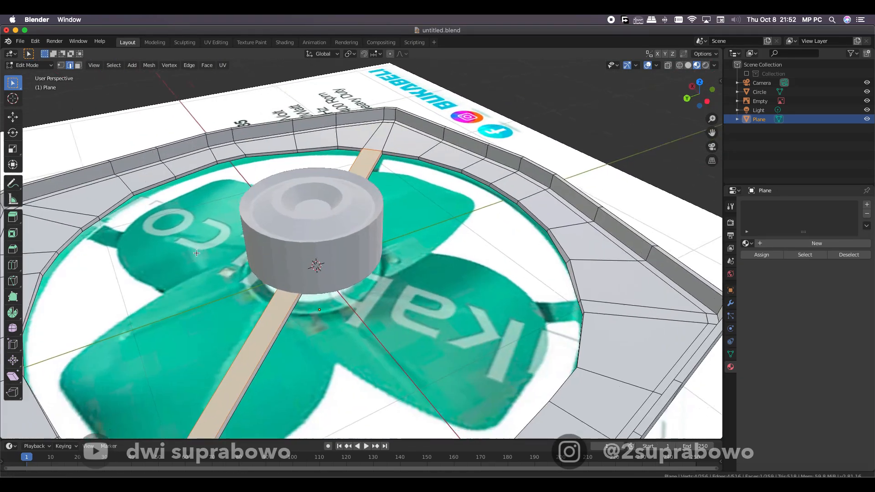
Step: Build a second diagonal strut crossing the first by filling its two side faces and top face, and return to Object Mode
{"action": "middle_click_drag", "start_coordinate": [138, 244], "coordinate": [169, 223], "text": "shift"}
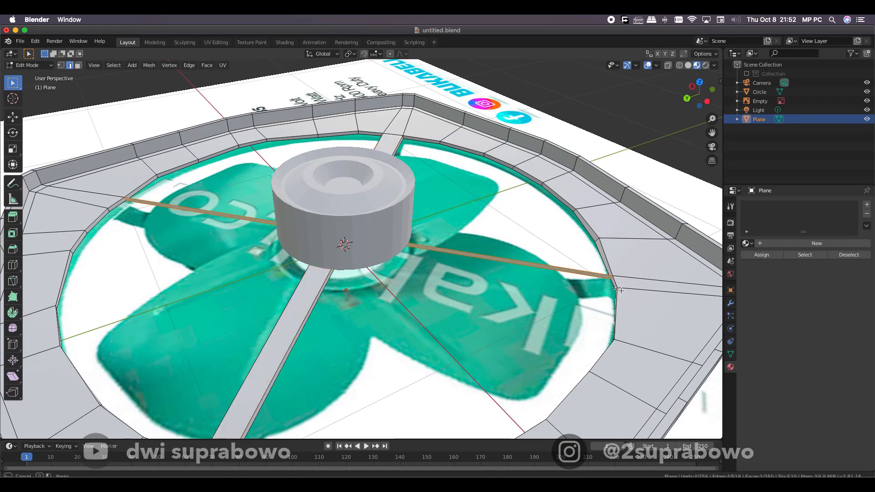
{"action": "middle_click_drag", "start_coordinate": [624, 288], "coordinate": [596, 244]}
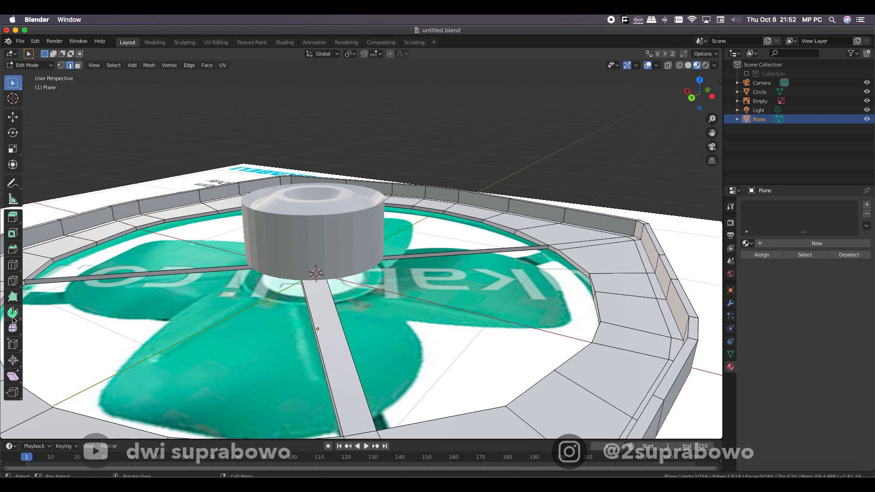
{"action": "middle_click_drag", "start_coordinate": [347, 287], "coordinate": [437, 286]}
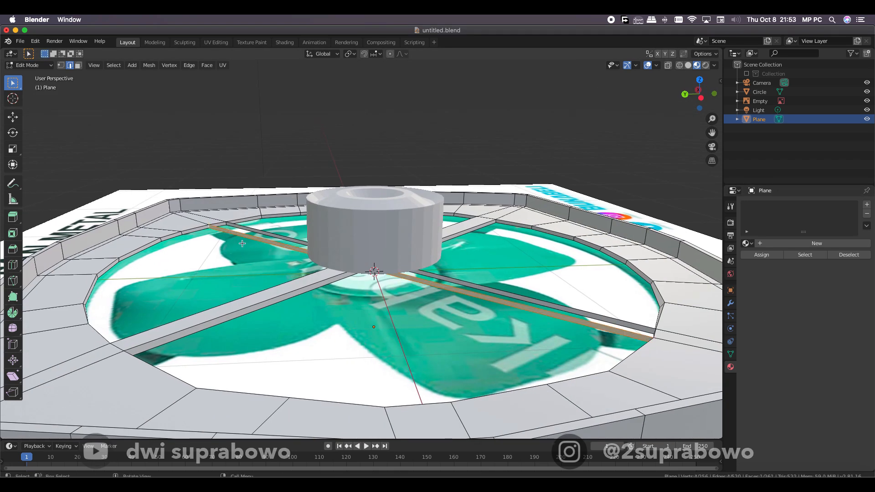
{"action": "middle_click_drag", "start_coordinate": [242, 243], "coordinate": [151, 198]}
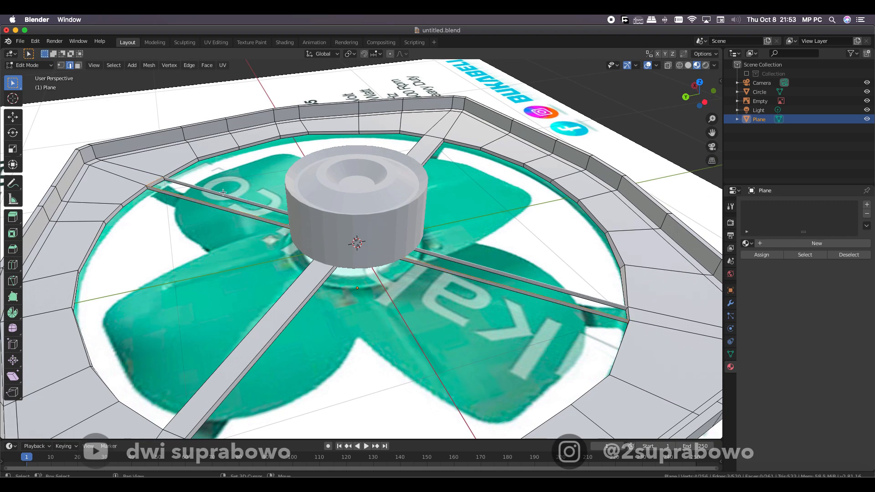
{"action": "key", "text": "f"}
{"action": "middle_click_drag", "start_coordinate": [562, 324], "coordinate": [530, 339]}
{"action": "scroll", "coordinate": [530, 339], "scroll_direction": "down", "scroll_amount": 5}
{"action": "key", "text": "Tab"}
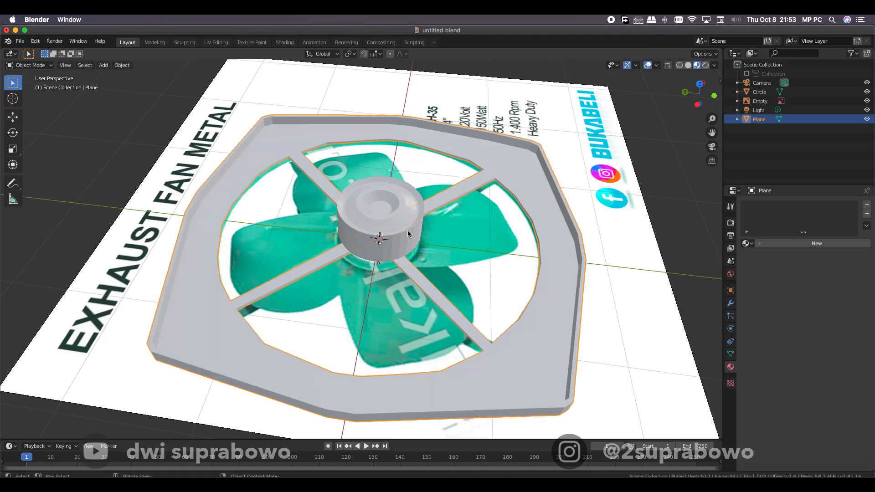
Step: Hide the hub object so the crossing of the frame's two struts is exposed
{"action": "left_click", "coordinate": [397, 231]}
{"action": "middle_click_drag", "start_coordinate": [397, 230], "coordinate": [406, 249]}
{"action": "scroll", "coordinate": [383, 258], "scroll_direction": "up", "scroll_amount": 3}
{"action": "scroll", "coordinate": [405, 249], "scroll_direction": "up", "scroll_amount": 3}
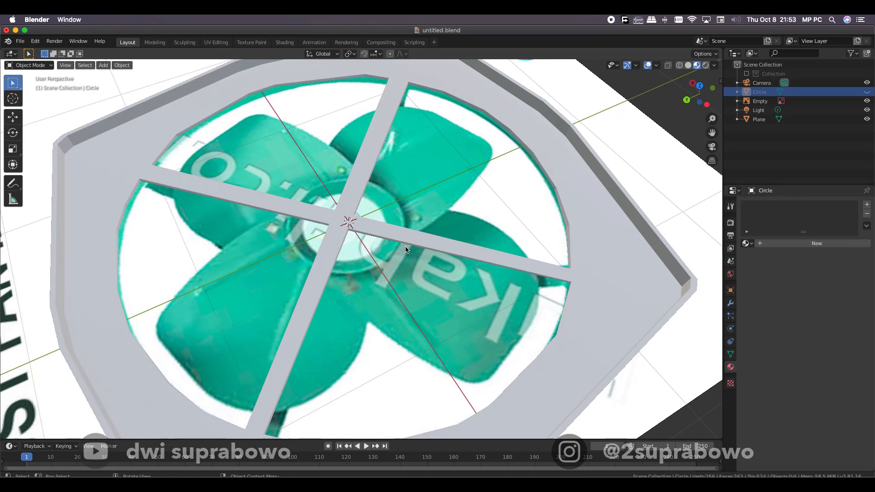
{"action": "scroll", "coordinate": [405, 250], "scroll_direction": "down", "scroll_amount": 5}
{"action": "middle_click_drag", "start_coordinate": [406, 249], "coordinate": [455, 260]}
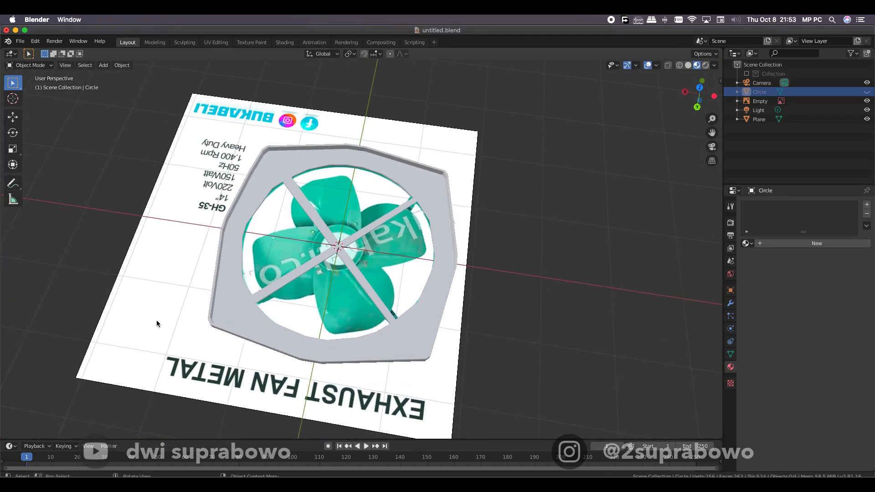